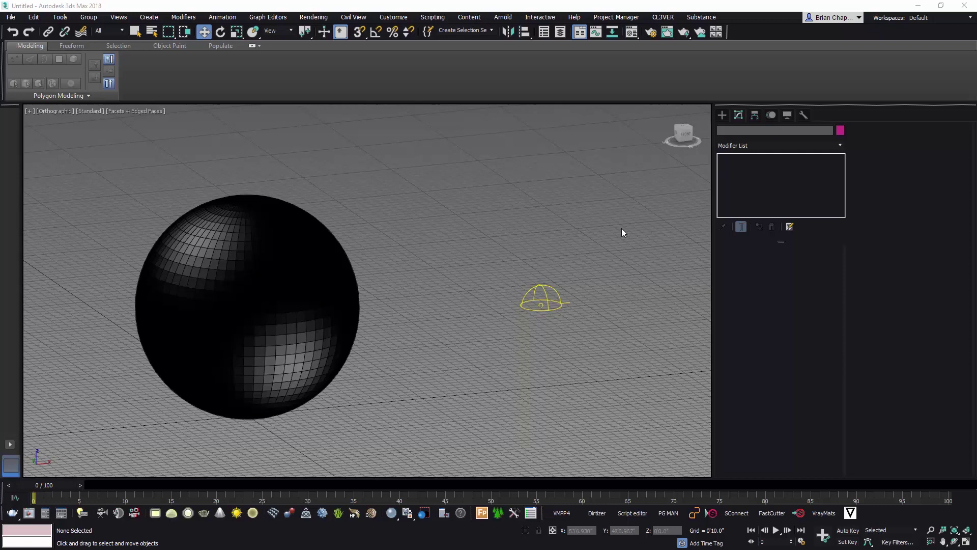
Delete the existing sphere and light from the scene.
{"action": "left_click_drag", "start_coordinate": [655, 185], "coordinate": [233, 395]}
{"action": "key", "text": "Delete"}
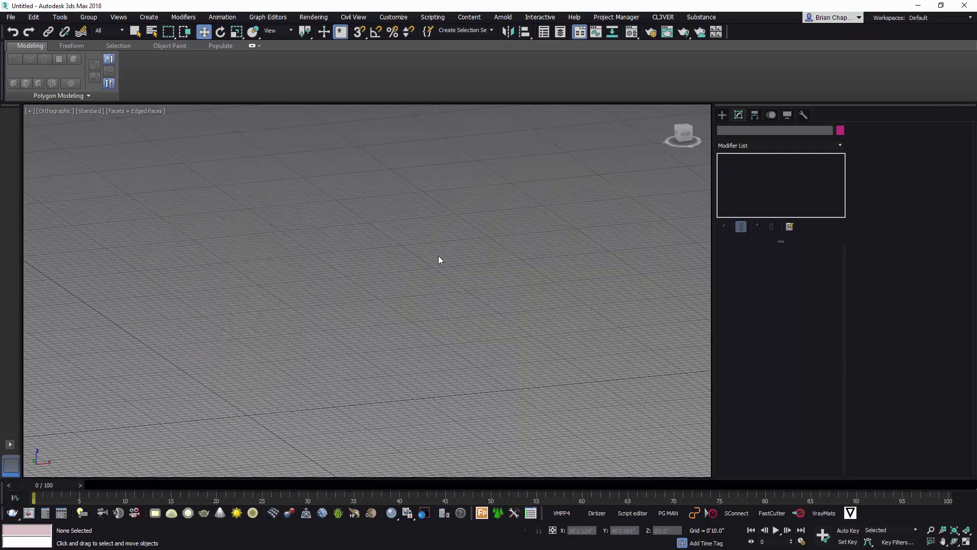
Draw a new Standard Primitives sphere on the grid.
{"action": "left_click", "coordinate": [723, 116]}
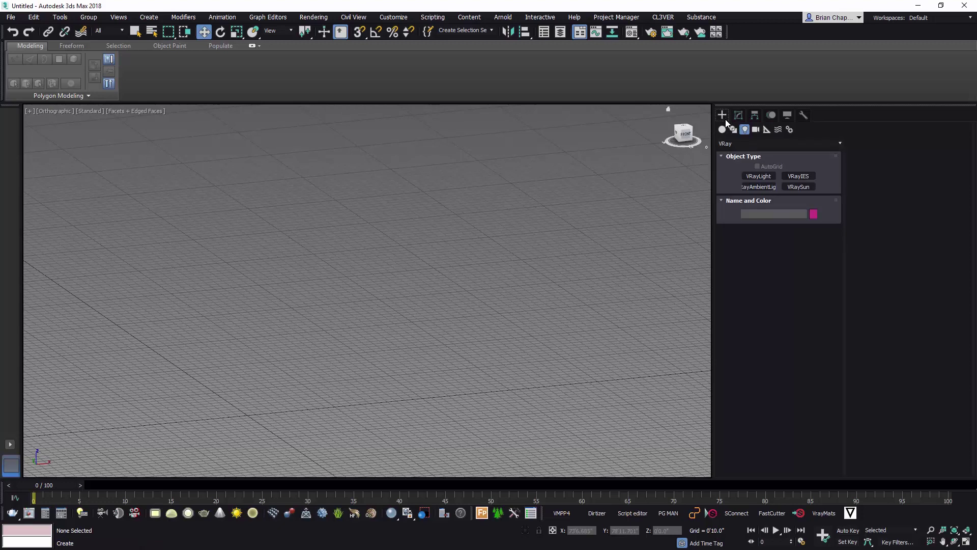
{"action": "left_click", "coordinate": [723, 129]}
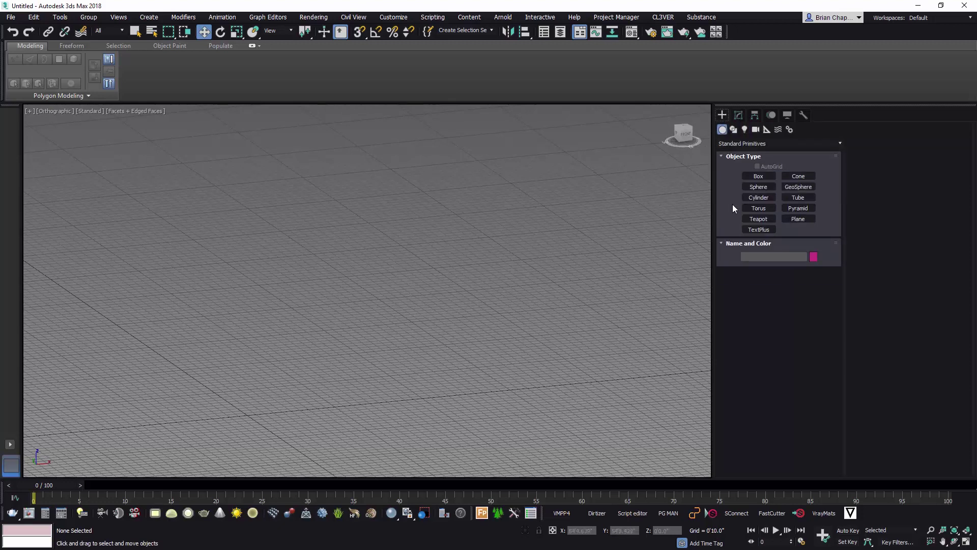
{"action": "left_click", "coordinate": [746, 143]}
{"action": "left_click", "coordinate": [746, 140]}
{"action": "left_click", "coordinate": [758, 187]}
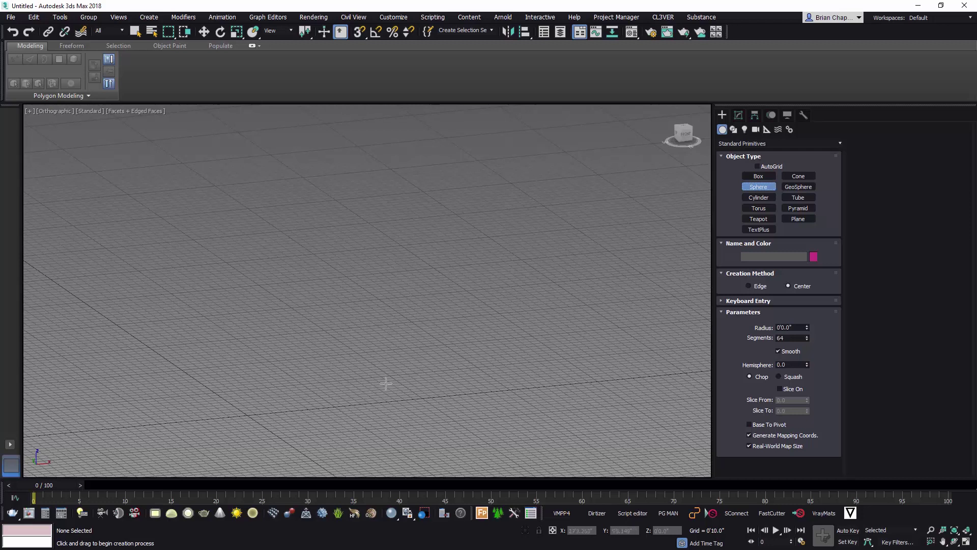
{"action": "left_click_drag", "start_coordinate": [297, 394], "coordinate": [336, 374]}
{"action": "middle_click_drag", "start_coordinate": [336, 374], "coordinate": [463, 287]}
{"action": "key", "text": "w"}
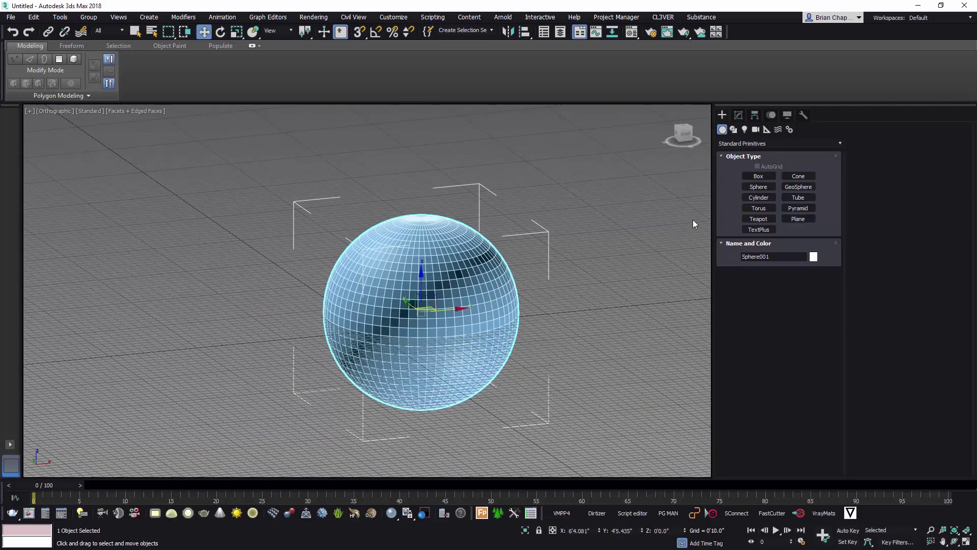
Set the sphere's radius to 10'0.0" and position it at X 0, Y 0, Z 10'0.0".
{"action": "left_click", "coordinate": [738, 115]}
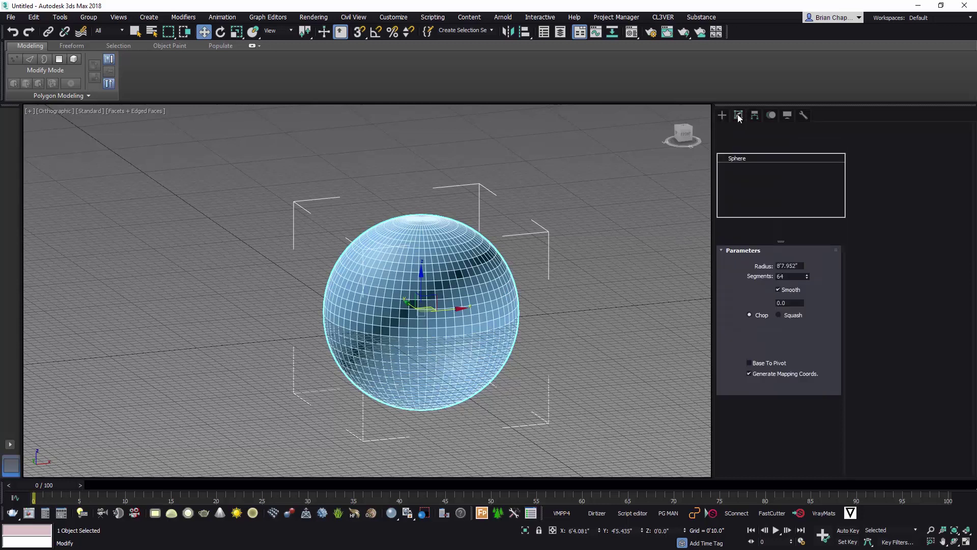
{"action": "double_click", "coordinate": [800, 266]}
{"action": "type", "text": "10"}
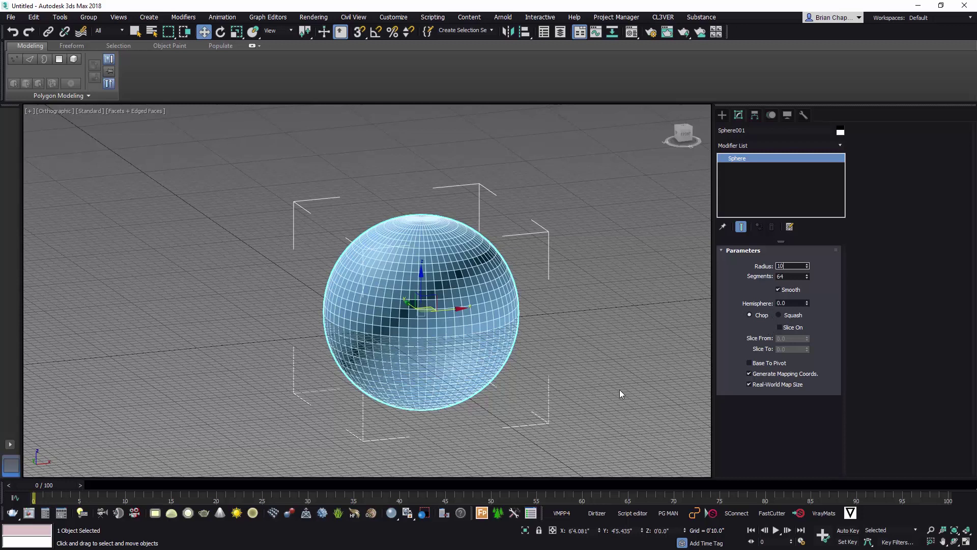
{"action": "right_click", "coordinate": [643, 531]}
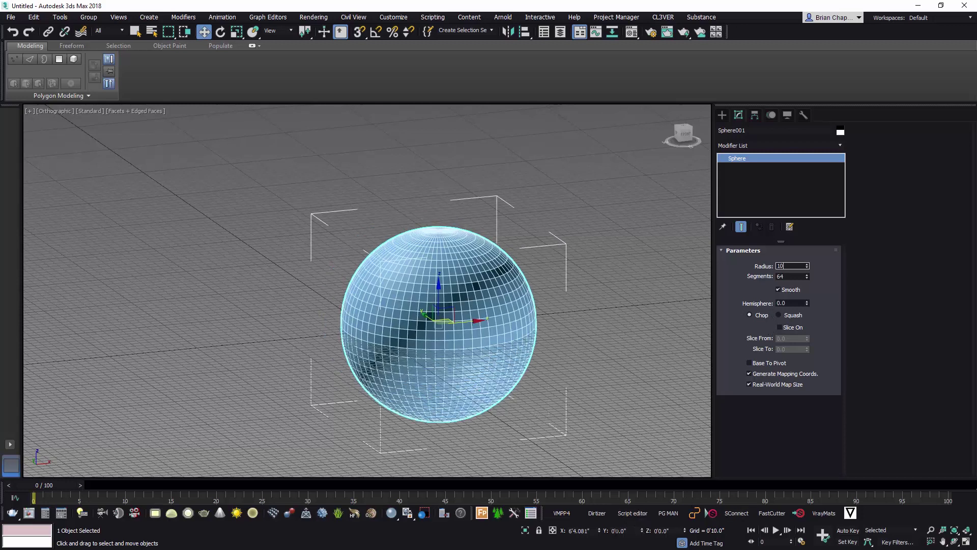
{"action": "right_click", "coordinate": [599, 530]}
{"action": "left_click", "coordinate": [661, 531]}
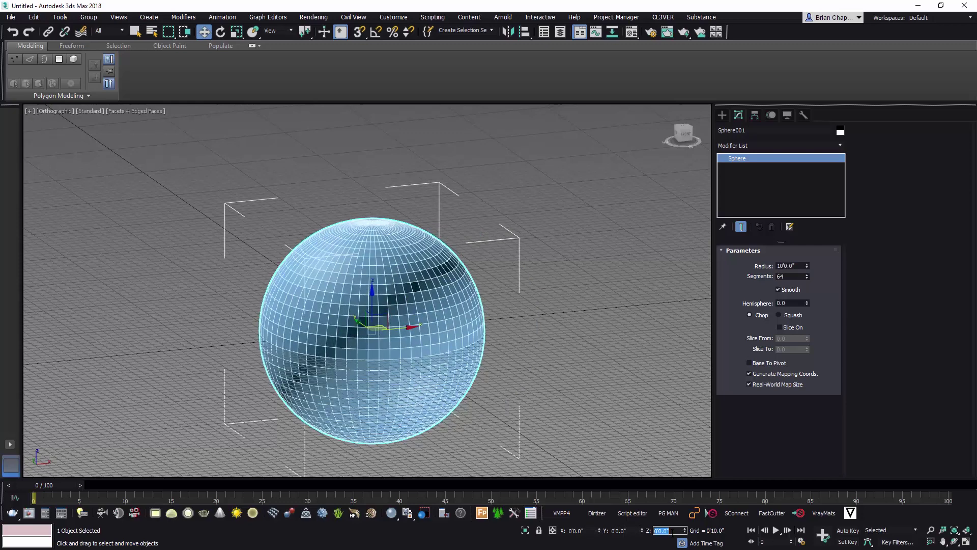
{"action": "type", "text": "10"}
{"action": "key", "text": "Return"}
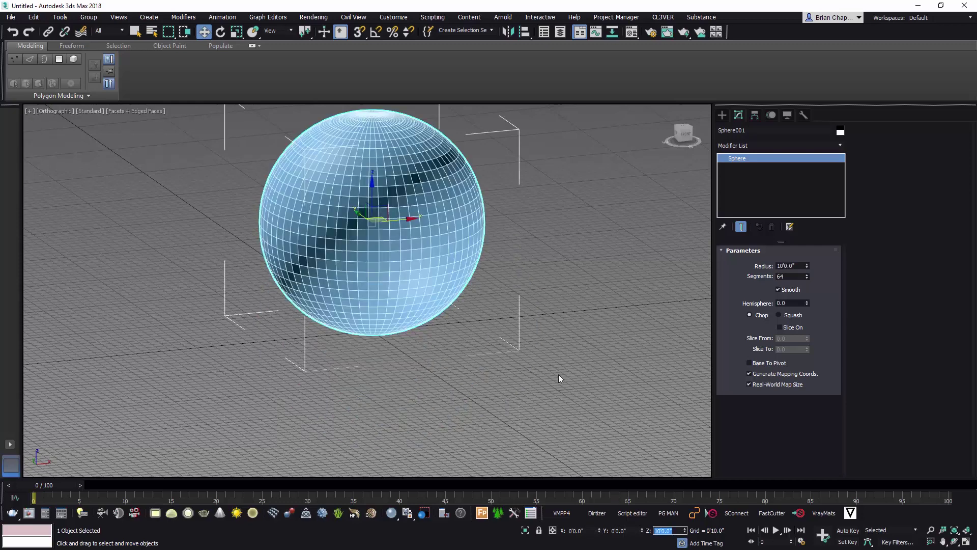
Orbit and zoom the view to frame the raised sphere side-on.
{"action": "left_click", "coordinate": [488, 305]}
{"action": "middle_click_drag", "start_coordinate": [546, 315], "coordinate": [484, 301], "text": "alt"}
{"action": "left_click", "coordinate": [484, 301]}
{"action": "key", "text": "z"}
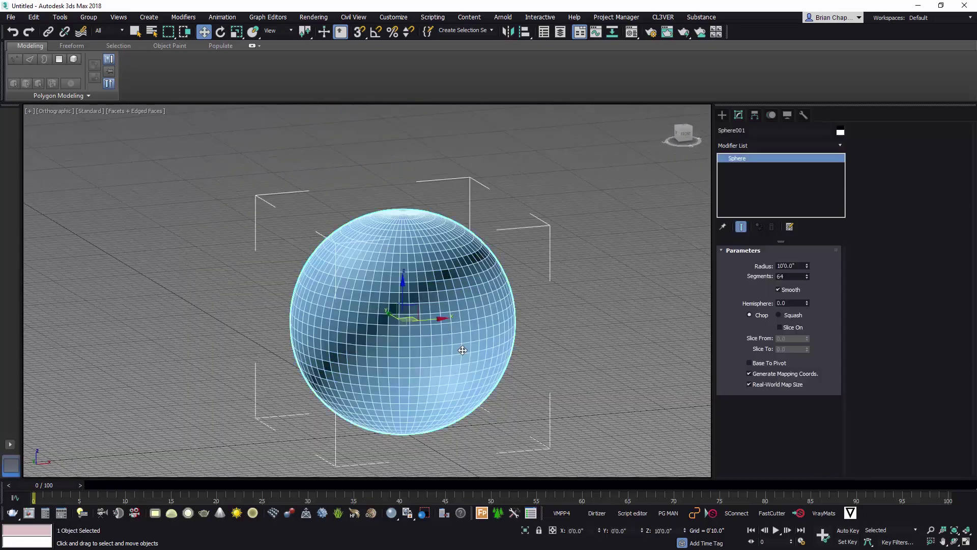
{"action": "scroll", "coordinate": [471, 388], "scroll_direction": "down", "scroll_amount": 2}
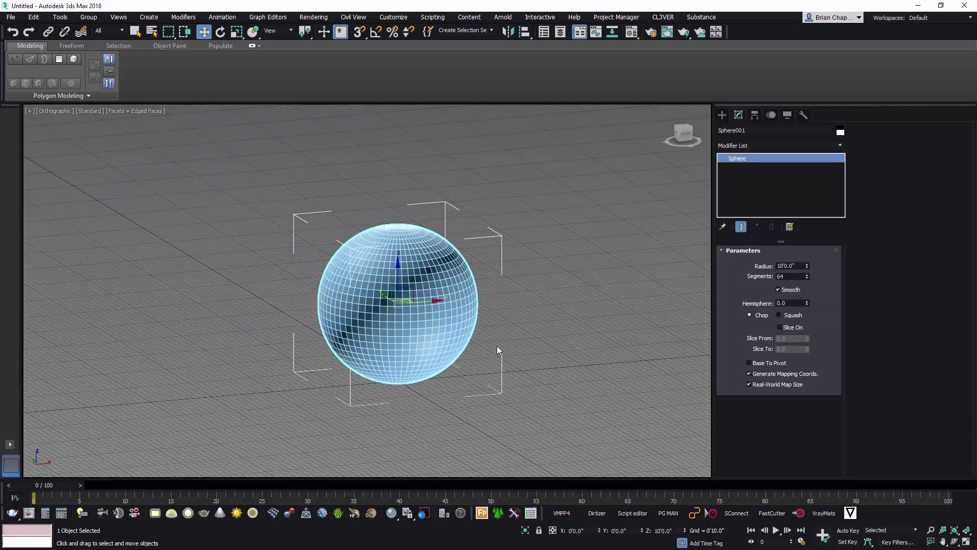
{"action": "scroll", "coordinate": [552, 310], "scroll_direction": "up", "scroll_amount": 5}
{"action": "scroll", "coordinate": [458, 285], "scroll_direction": "down", "scroll_amount": 1}
{"action": "scroll", "coordinate": [426, 294], "scroll_direction": "down", "scroll_amount": 2}
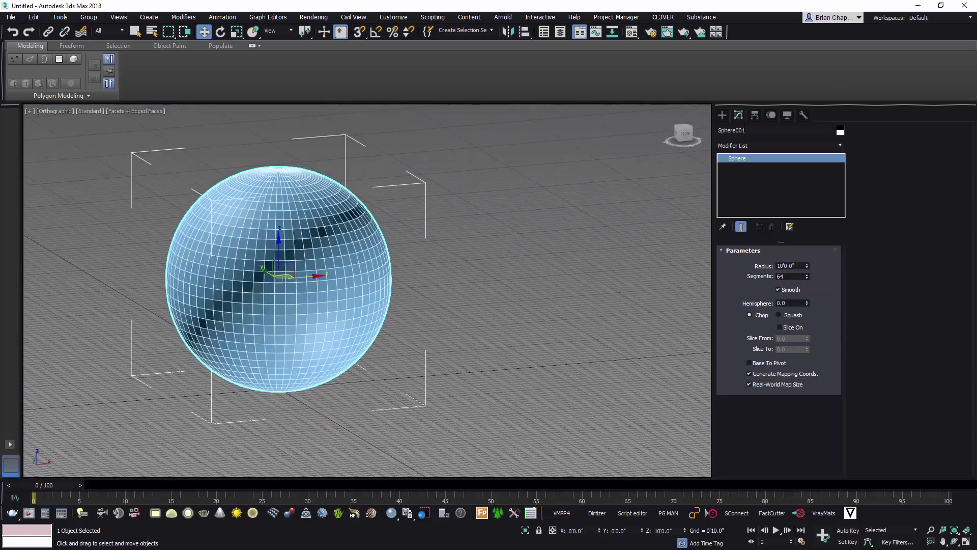
Create a V-Ray Dome light beside the sphere.
{"action": "left_click", "coordinate": [722, 115]}
{"action": "left_click", "coordinate": [745, 129]}
{"action": "left_click", "coordinate": [762, 143]}
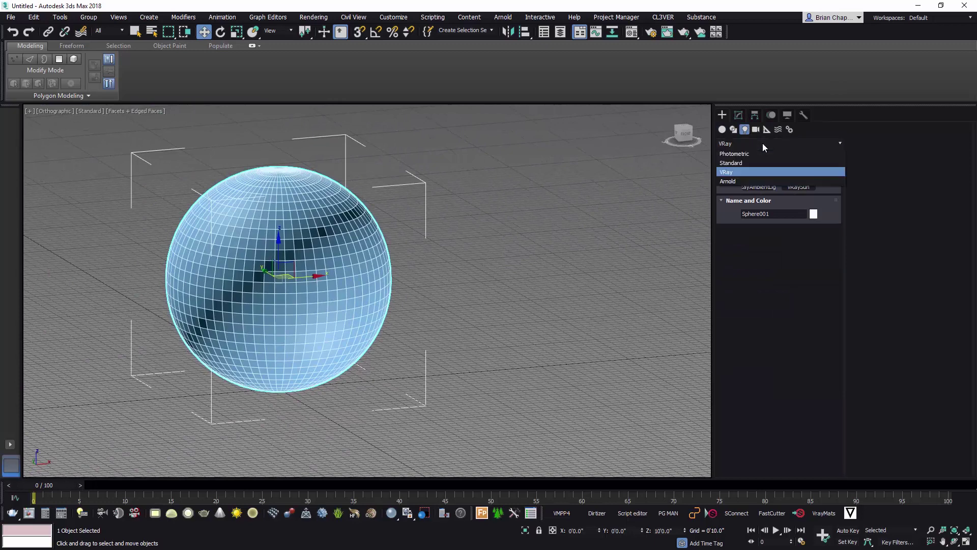
{"action": "left_click", "coordinate": [776, 196]}
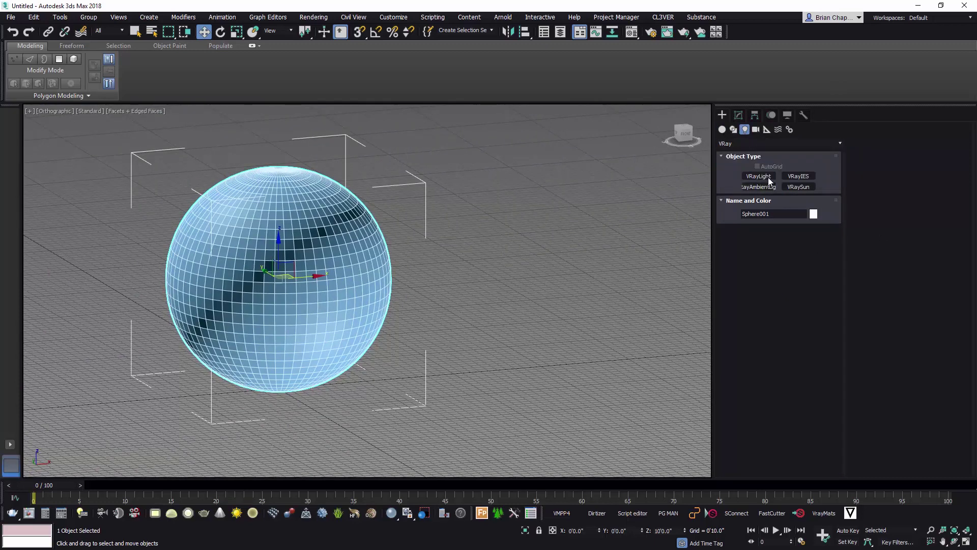
{"action": "left_click", "coordinate": [768, 178]}
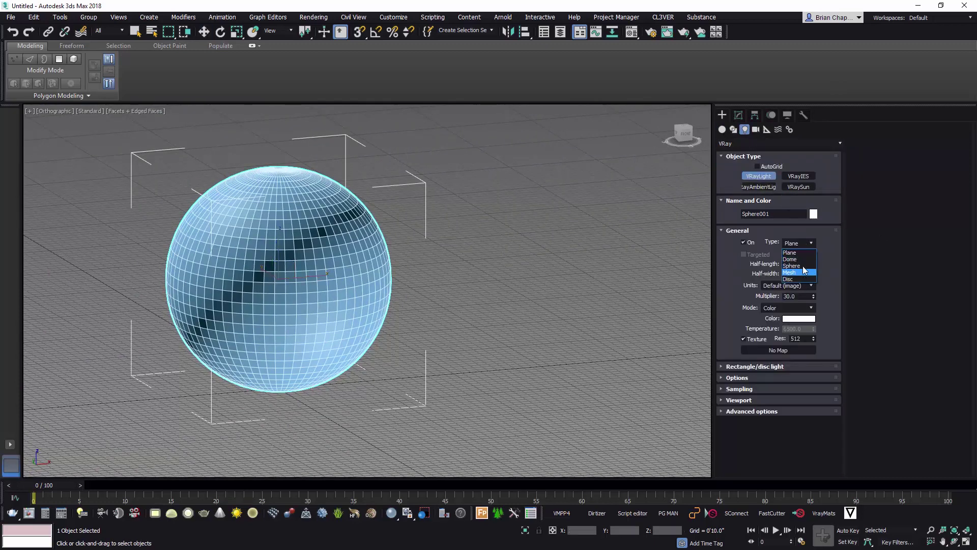
{"action": "left_click", "coordinate": [802, 266]}
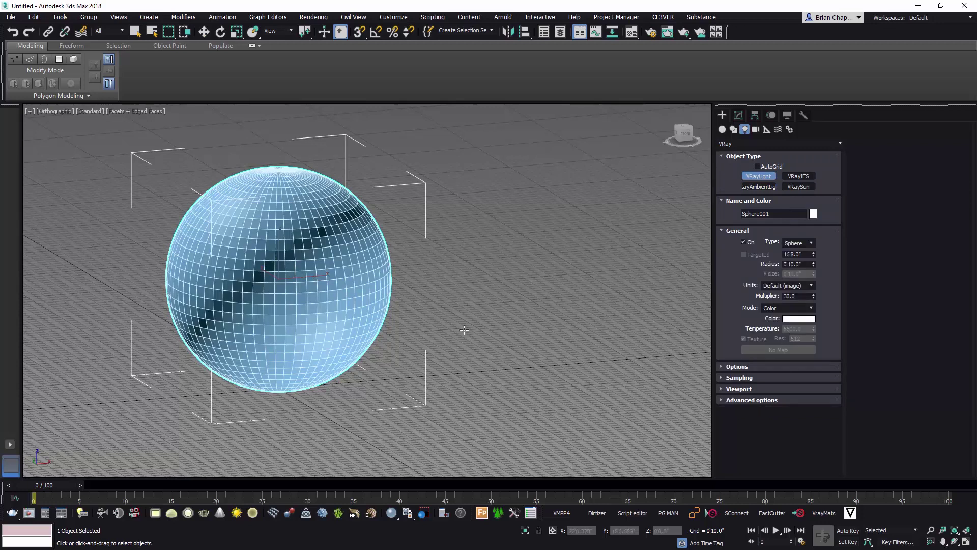
{"action": "left_click_drag", "start_coordinate": [595, 315], "coordinate": [589, 308]}
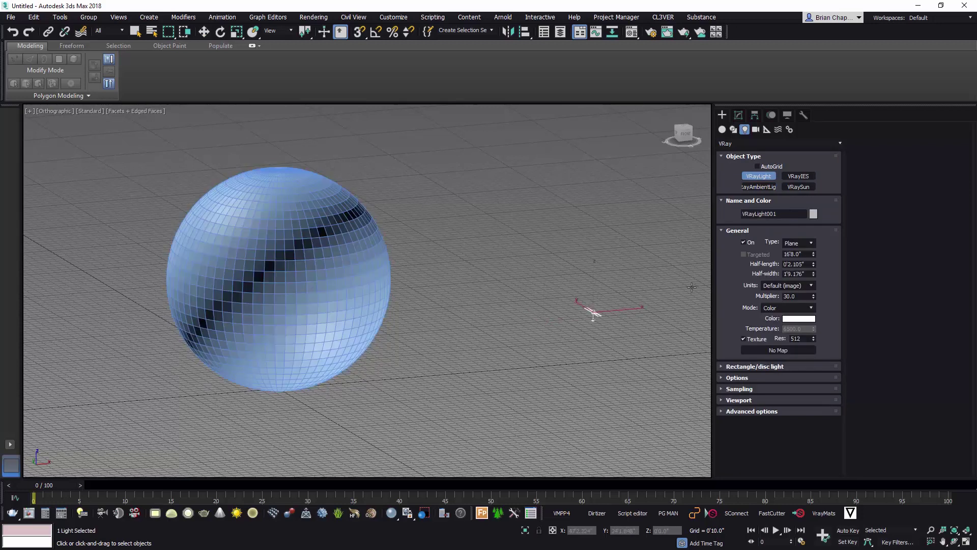
{"action": "key", "text": "ctrl+z"}
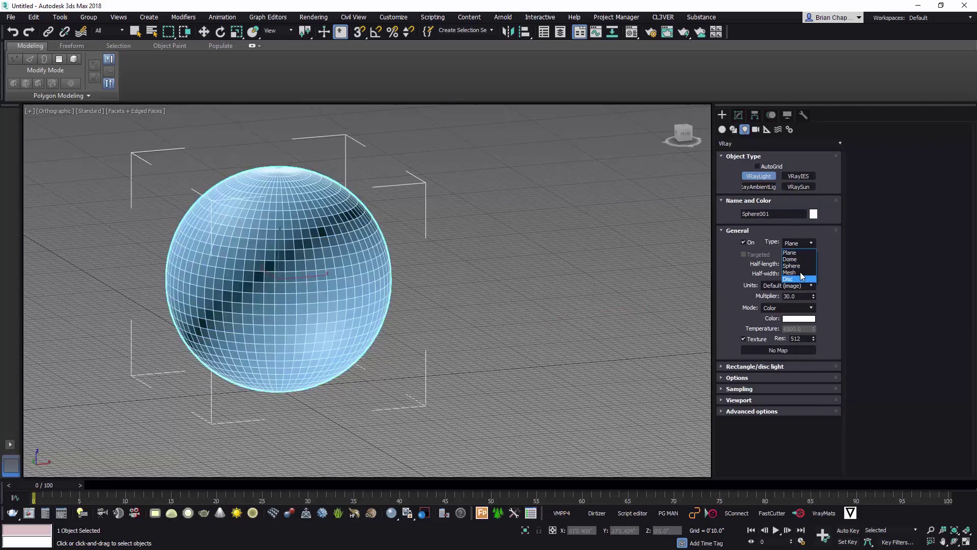
{"action": "left_click", "coordinate": [798, 261]}
{"action": "left_click", "coordinate": [557, 328]}
{"action": "middle_click_drag", "start_coordinate": [666, 292], "coordinate": [649, 289]}
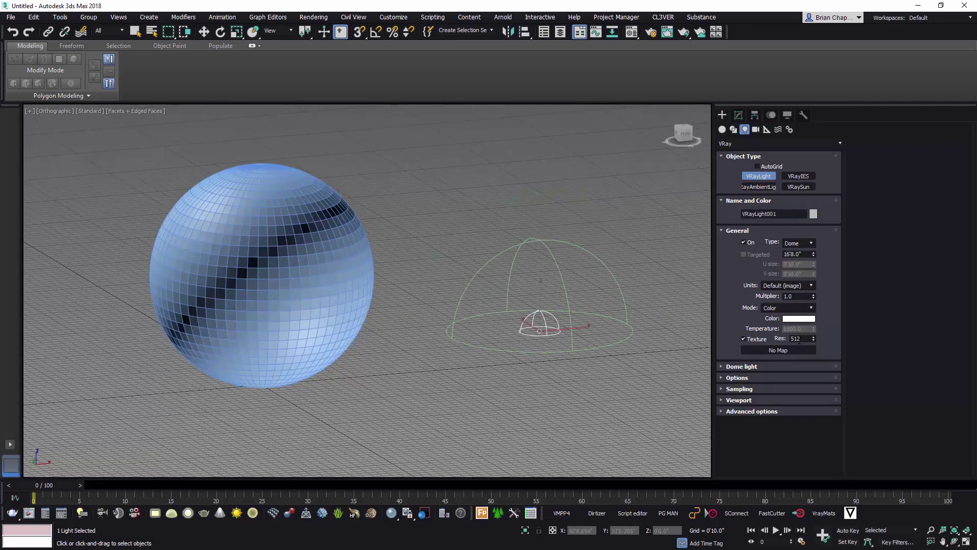
Give the dome light a VRayHDRI texture loaded from the HDR skydome image.
{"action": "left_click", "coordinate": [759, 349]}
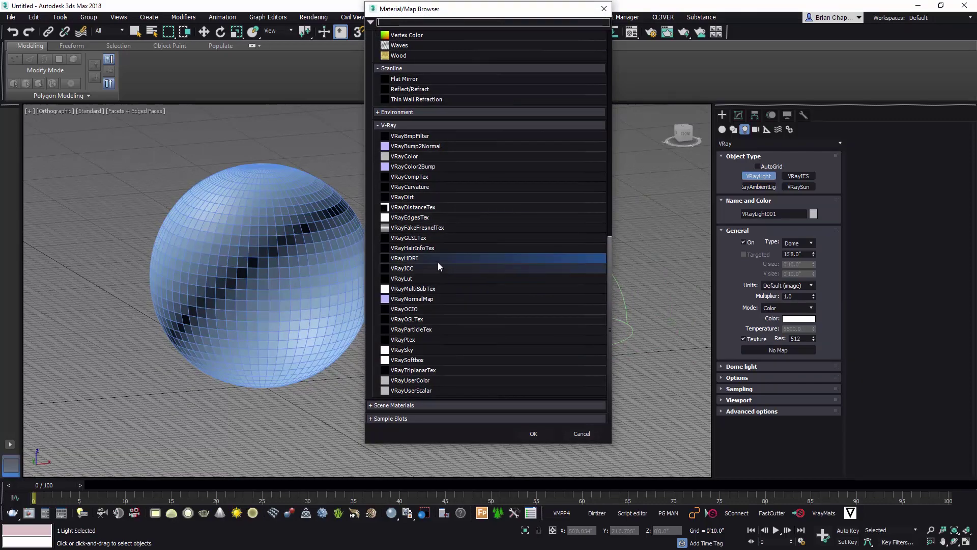
{"action": "double_click", "coordinate": [430, 258]}
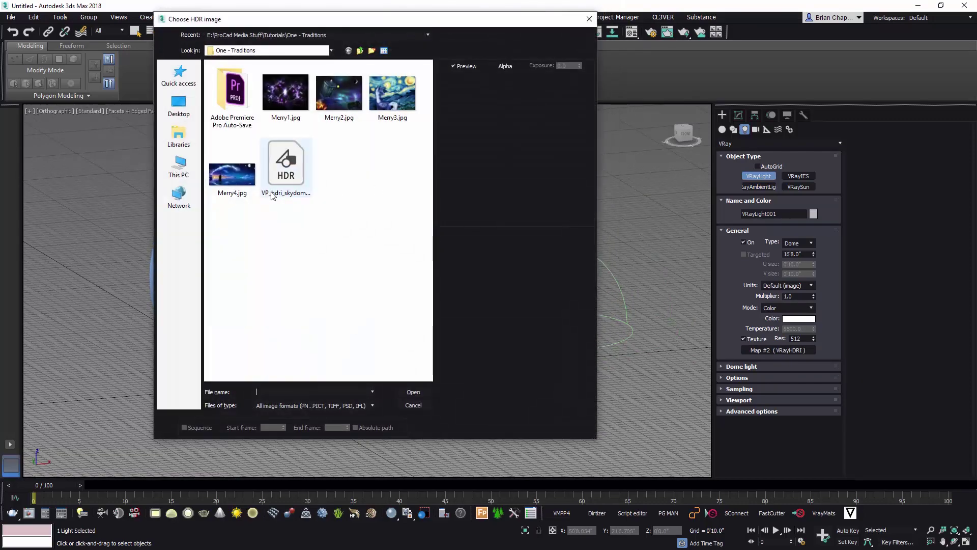
{"action": "double_click", "coordinate": [283, 168]}
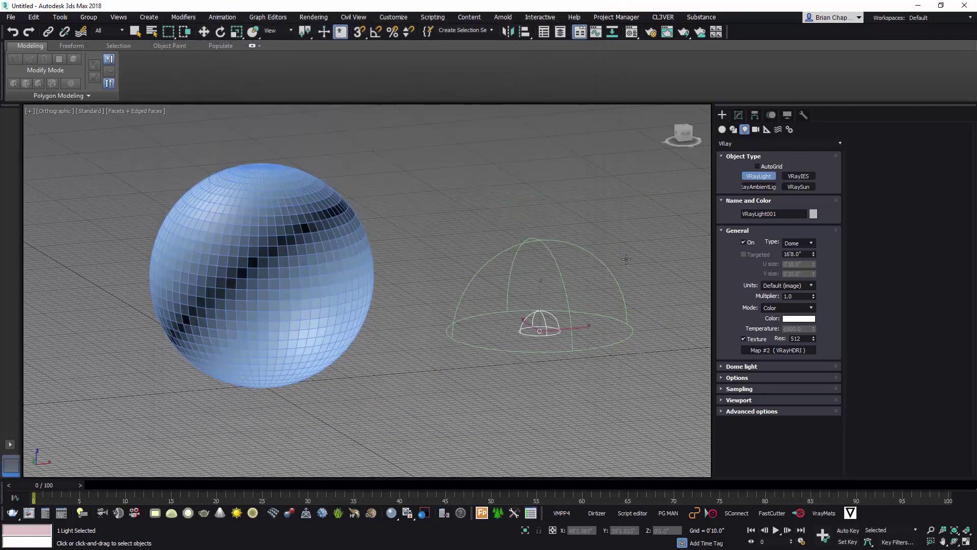
Place a VRayPlane on the grid near the dome light.
{"action": "left_click", "coordinate": [733, 129]}
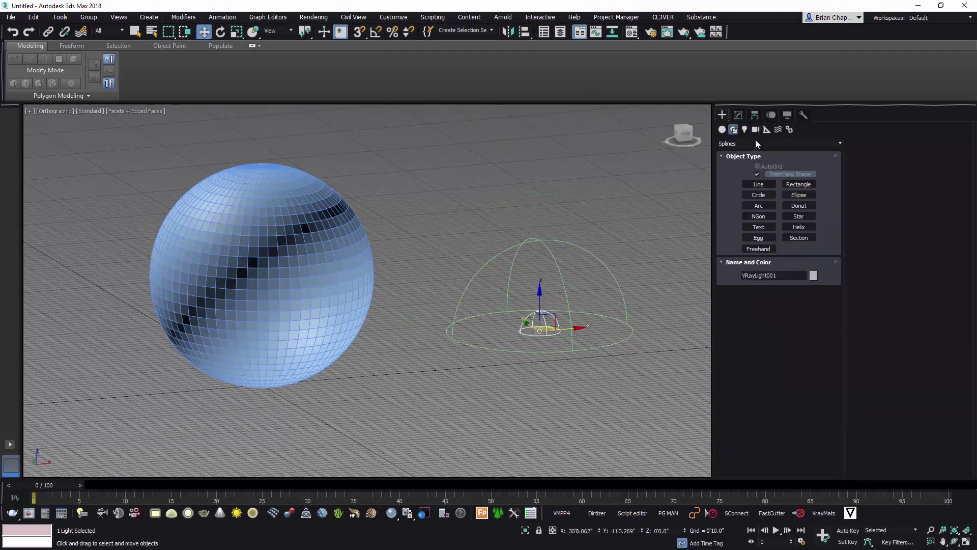
{"action": "left_click", "coordinate": [722, 129]}
{"action": "left_click", "coordinate": [746, 144]}
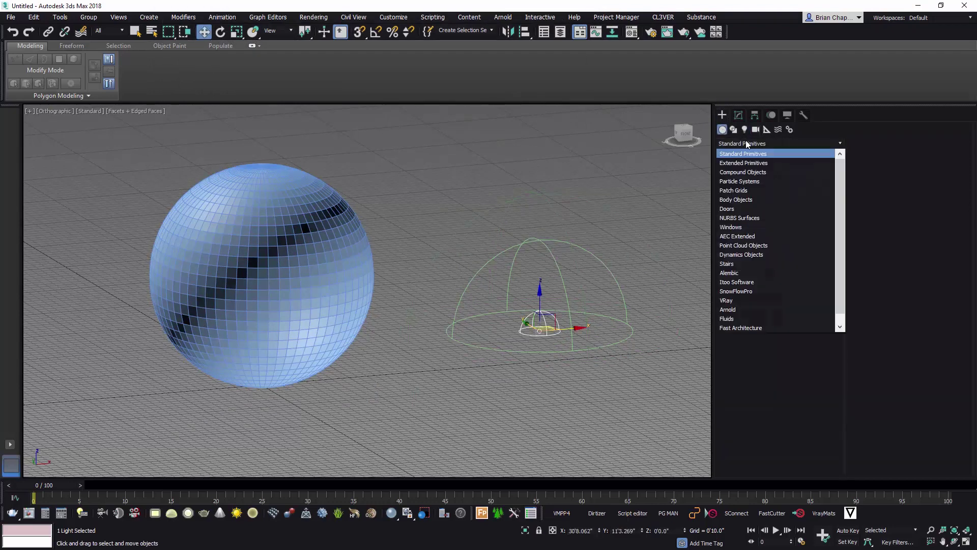
{"action": "left_click", "coordinate": [748, 304]}
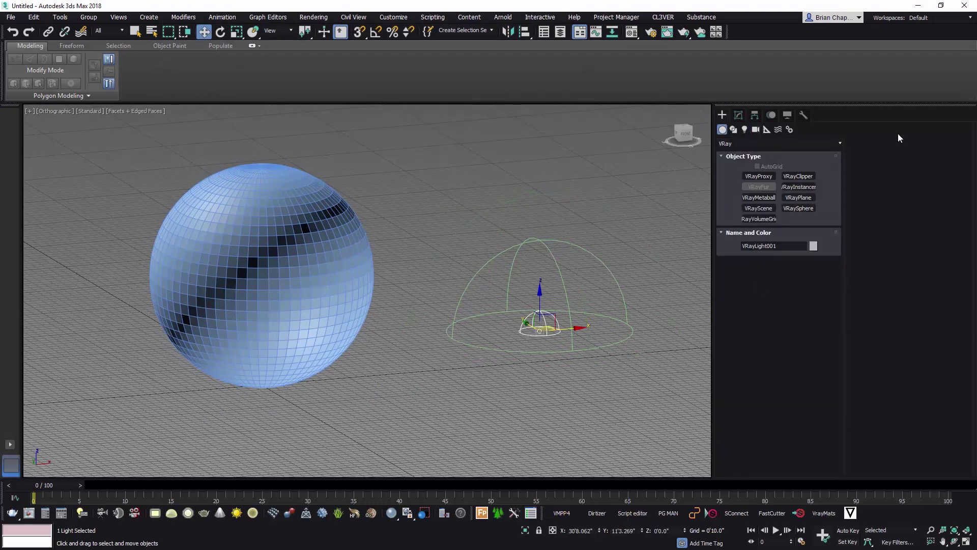
{"action": "left_click", "coordinate": [813, 197]}
{"action": "left_click", "coordinate": [604, 382]}
{"action": "middle_click_drag", "start_coordinate": [611, 305], "coordinate": [605, 299]}
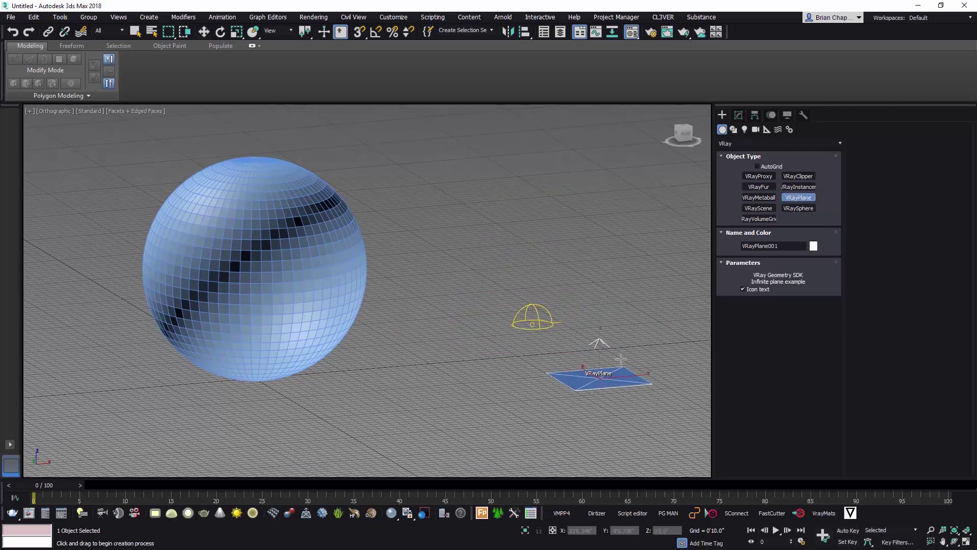
Assign a material from the Material Editor to the selected plane.
{"action": "key", "text": "m"}
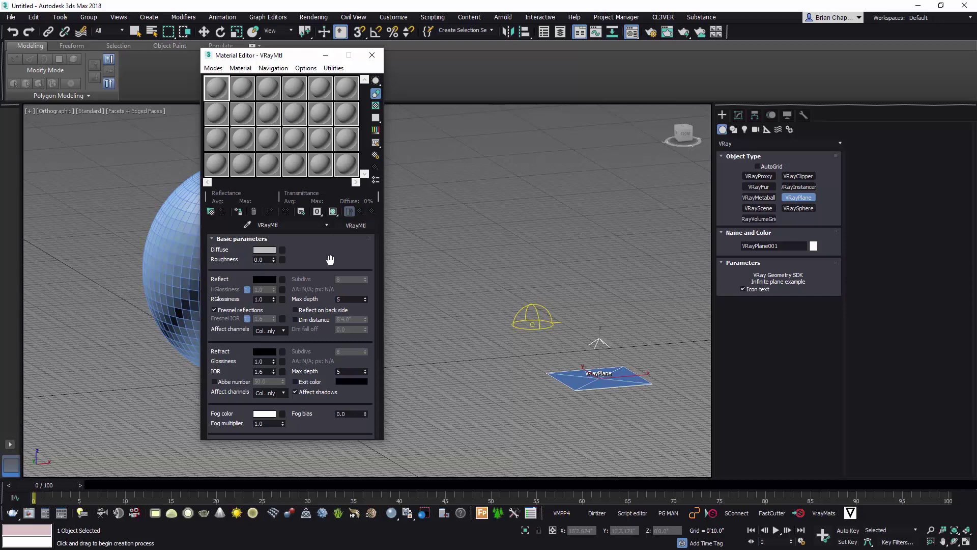
{"action": "scroll", "coordinate": [331, 263], "scroll_direction": "down", "scroll_amount": 1}
{"action": "scroll", "coordinate": [335, 290], "scroll_direction": "up", "scroll_amount": 1}
{"action": "scroll", "coordinate": [316, 263], "scroll_direction": "down", "scroll_amount": 1}
{"action": "scroll", "coordinate": [326, 297], "scroll_direction": "up", "scroll_amount": 1}
{"action": "left_click", "coordinate": [238, 211]}
Undo a stray extra plane and select the sphere.
{"action": "middle_click_drag", "start_coordinate": [469, 302], "coordinate": [463, 273], "text": "alt"}
{"action": "left_click", "coordinate": [463, 273]}
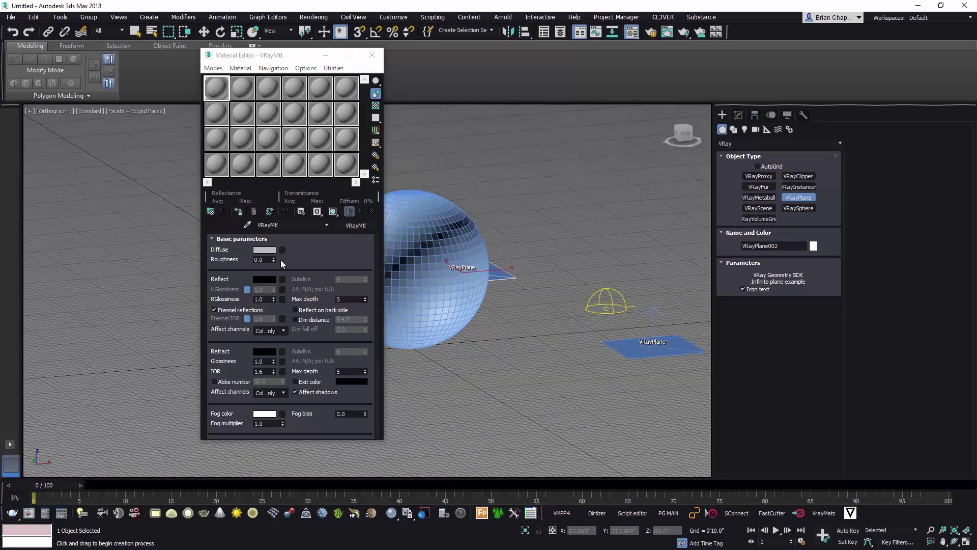
{"action": "right_click", "coordinate": [517, 288]}
{"action": "key", "text": "ctrl+z"}
{"action": "left_click", "coordinate": [448, 265]}
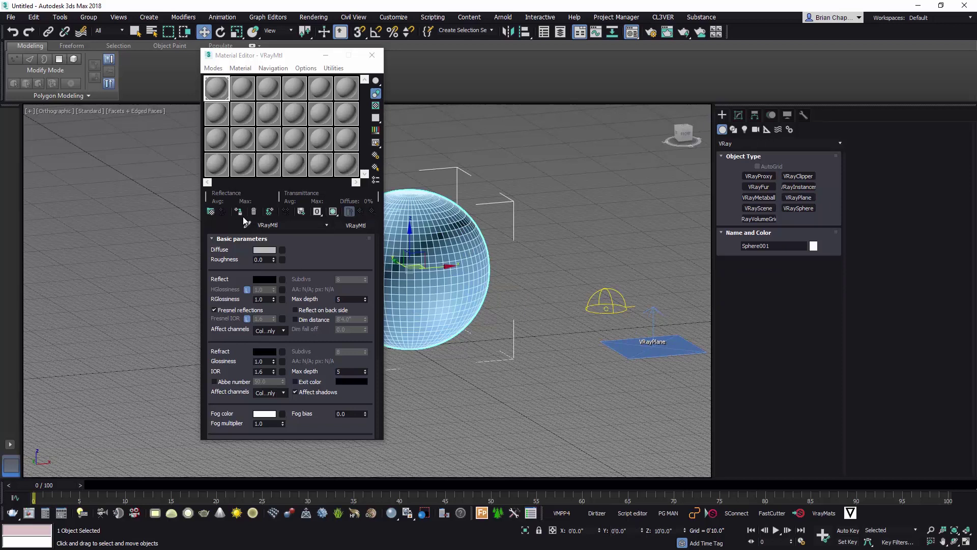
{"action": "middle_click_drag", "start_coordinate": [445, 262], "coordinate": [461, 280]}
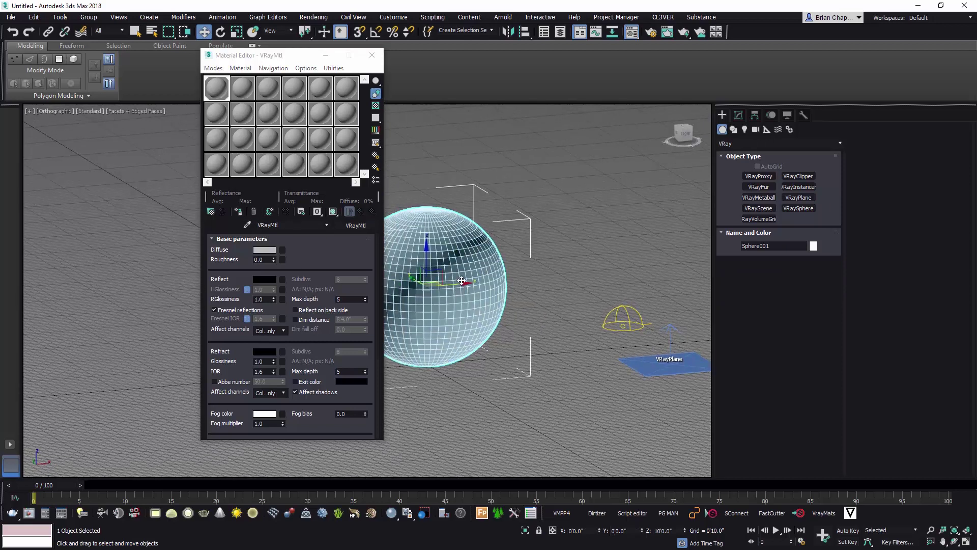
Apply the first VRayMtl sample slot to the sphere, deselect, and close the Material Editor.
{"action": "left_click_drag", "start_coordinate": [228, 90], "coordinate": [461, 281]}
{"action": "left_click_drag", "start_coordinate": [284, 58], "coordinate": [210, 68]}
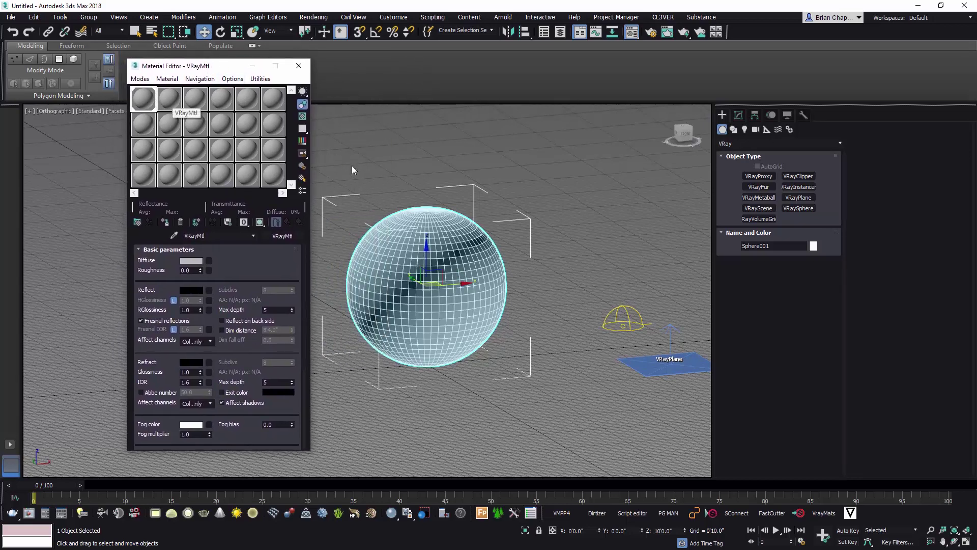
{"action": "middle_click_drag", "start_coordinate": [442, 173], "coordinate": [433, 174]}
{"action": "left_click", "coordinate": [479, 181]}
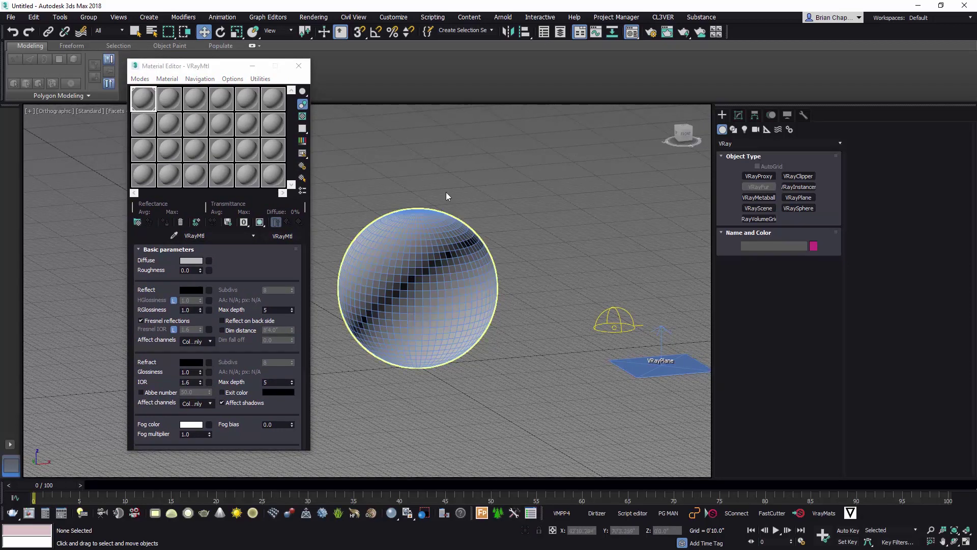
{"action": "left_click", "coordinate": [298, 66]}
In Render Setup, keep Production Rendering Mode and choose the V-Ray Adv 3.60.04 renderer.
{"action": "middle_click_drag", "start_coordinate": [498, 324], "coordinate": [450, 330]}
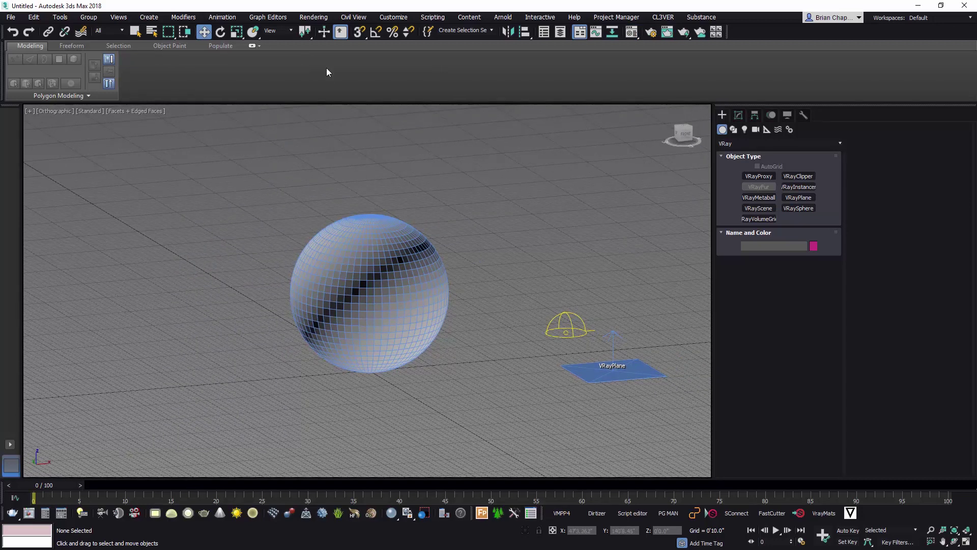
{"action": "left_click", "coordinate": [313, 17]}
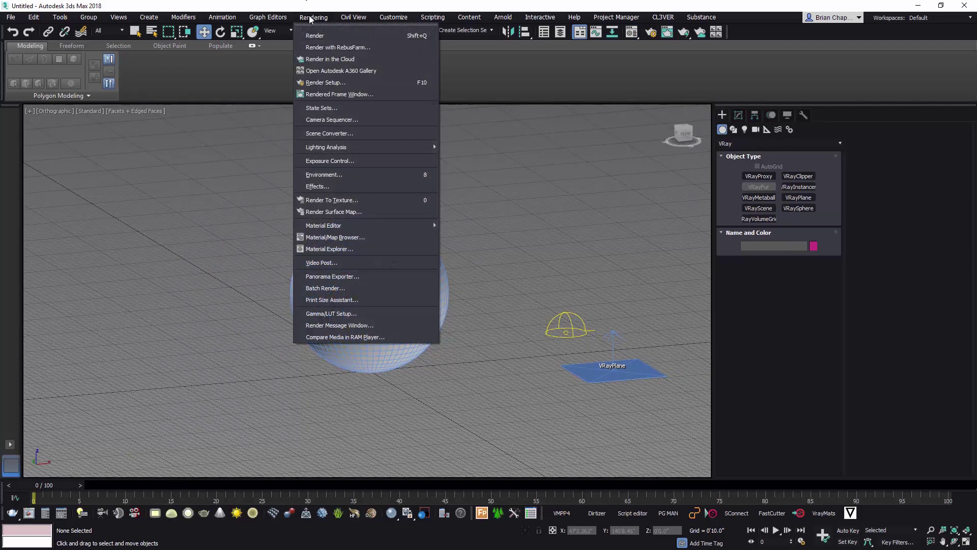
{"action": "left_click", "coordinate": [326, 82]}
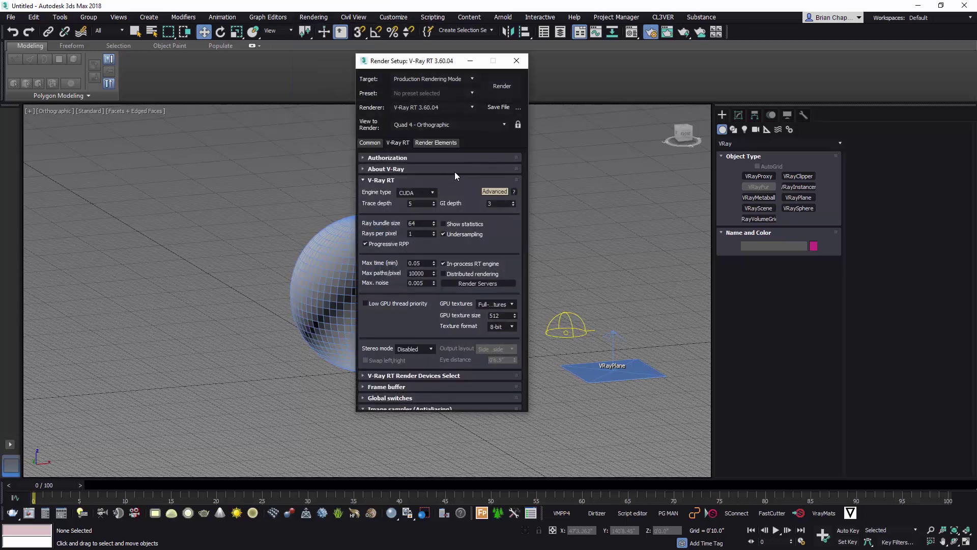
{"action": "left_click", "coordinate": [432, 80]}
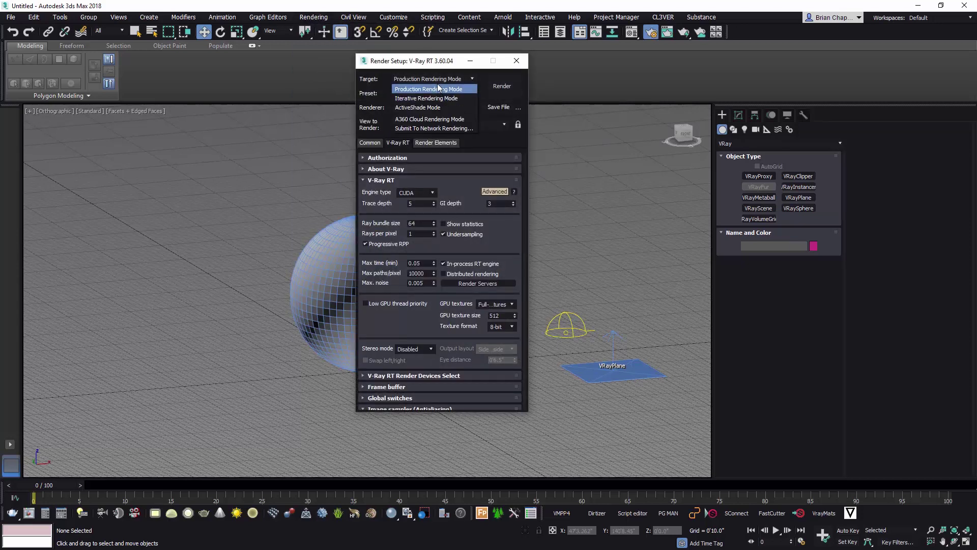
{"action": "left_click", "coordinate": [449, 89]}
{"action": "left_click", "coordinate": [431, 108]}
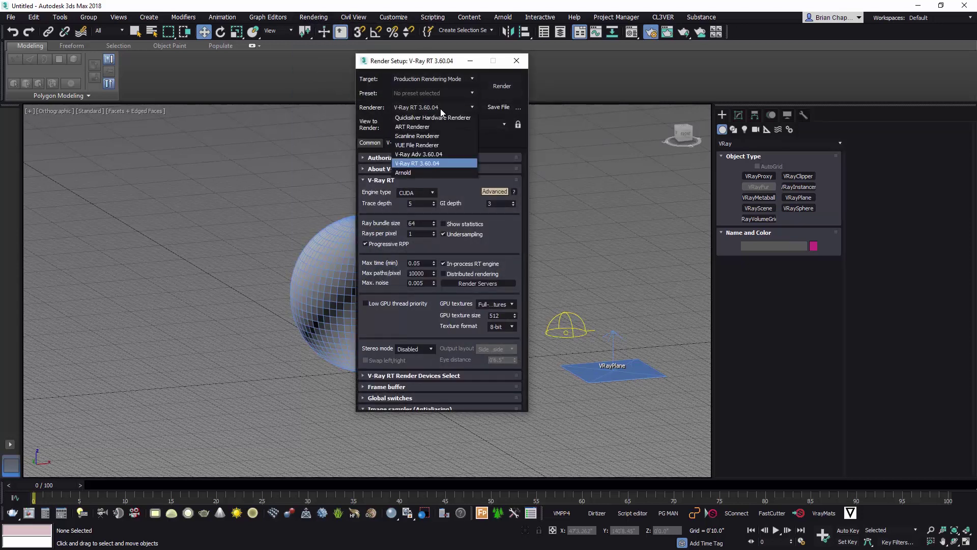
{"action": "left_click", "coordinate": [426, 154]}
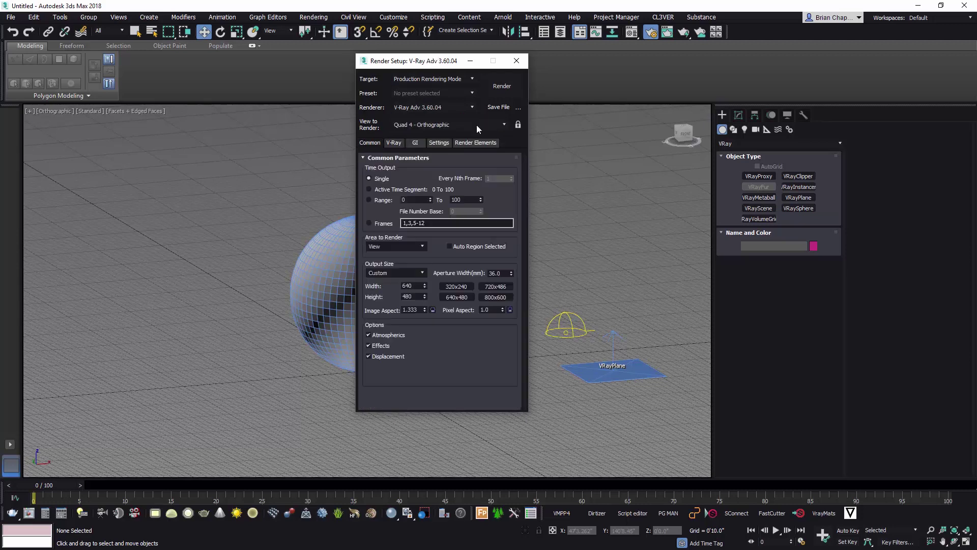
{"action": "left_click", "coordinate": [451, 82]}
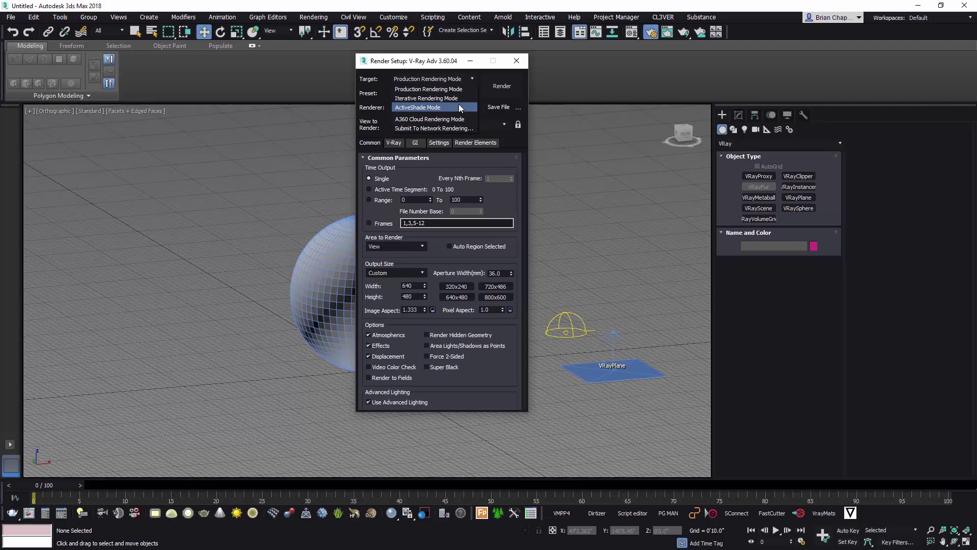
{"action": "left_click", "coordinate": [377, 87]}
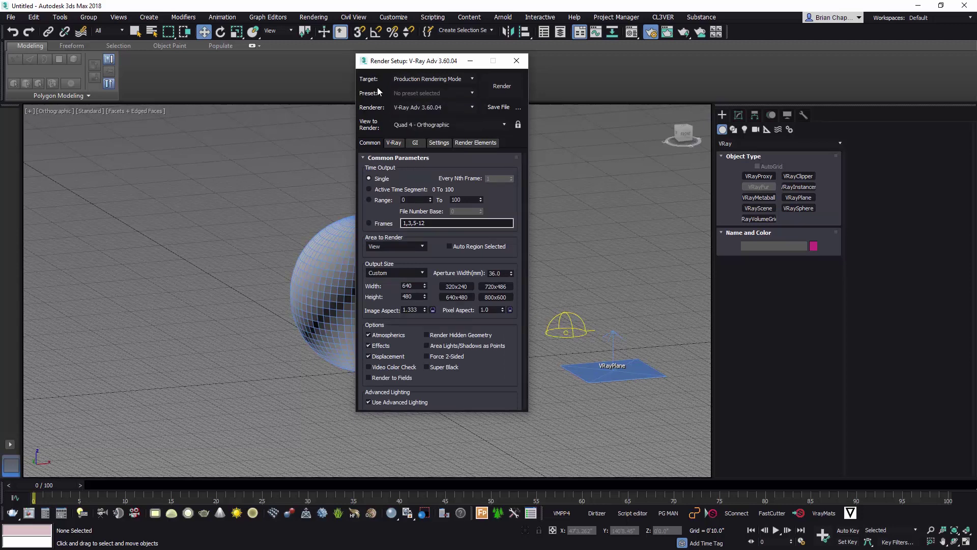
{"action": "left_click", "coordinate": [411, 110]}
Target ActiveShade Mode and choose V-Ray RT 3.60.04 as its renderer.
{"action": "left_click", "coordinate": [423, 80]}
{"action": "left_click", "coordinate": [436, 105]}
{"action": "left_click", "coordinate": [431, 109]}
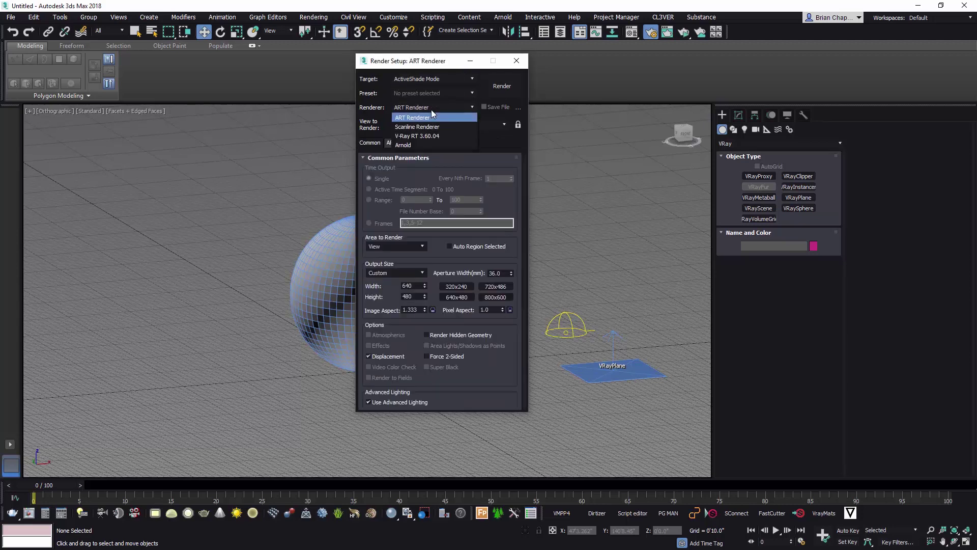
{"action": "left_click", "coordinate": [428, 136]}
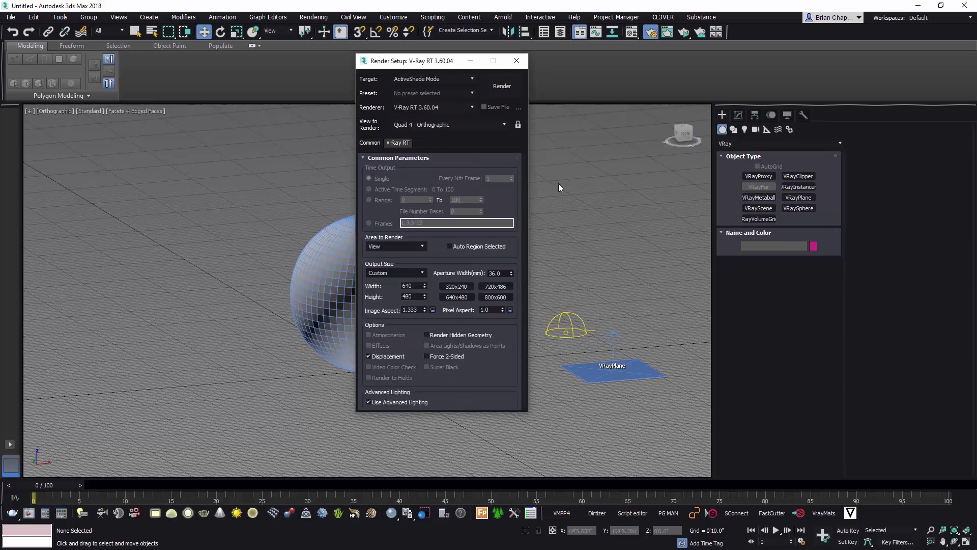
Switch the V-Ray RT settings to Advanced and set the engine type to CUDA.
{"action": "left_click", "coordinate": [399, 143]}
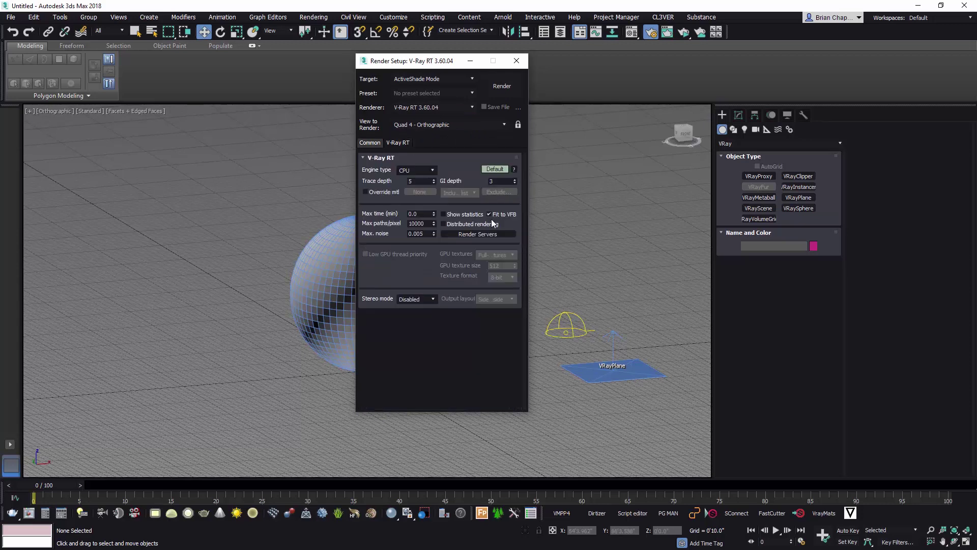
{"action": "left_click", "coordinate": [495, 169]}
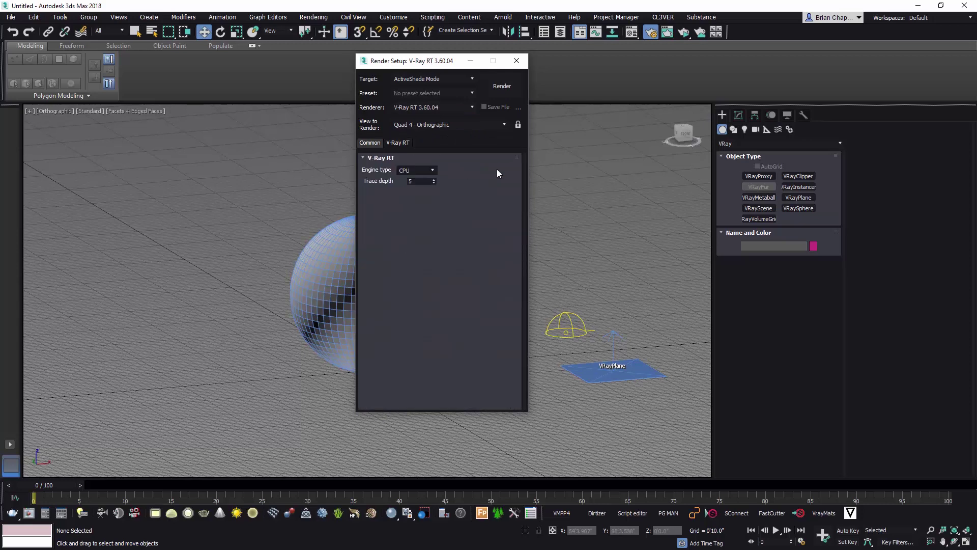
{"action": "left_click", "coordinate": [432, 170]}
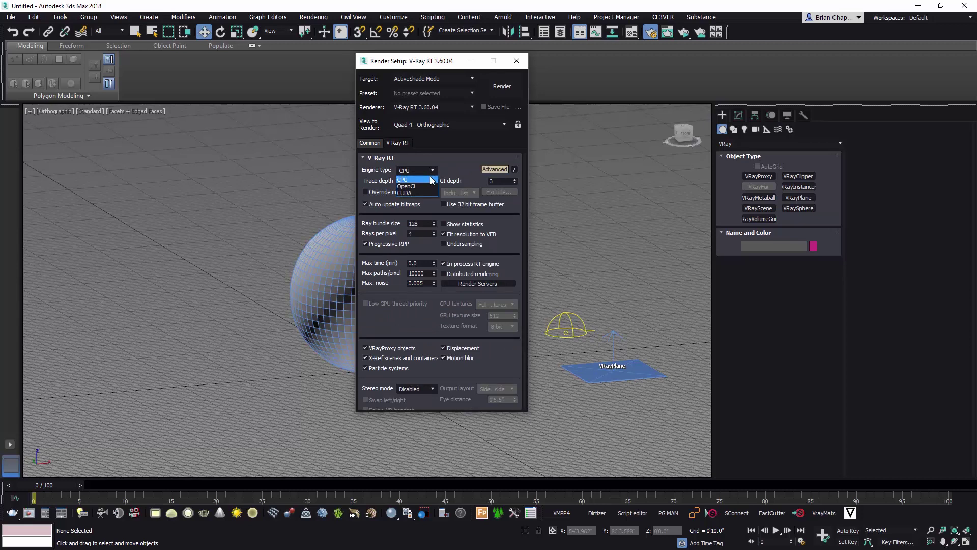
{"action": "left_click", "coordinate": [446, 171]}
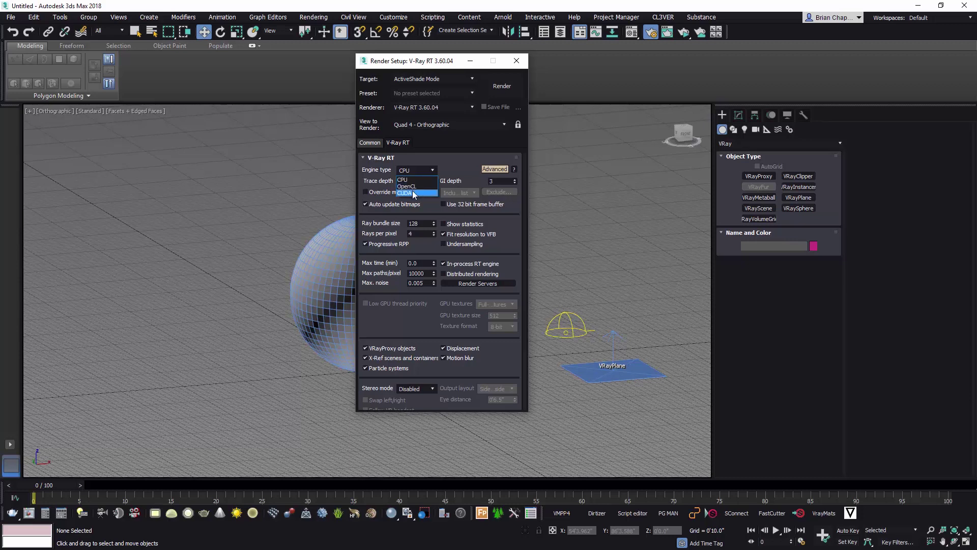
{"action": "left_click", "coordinate": [414, 193]}
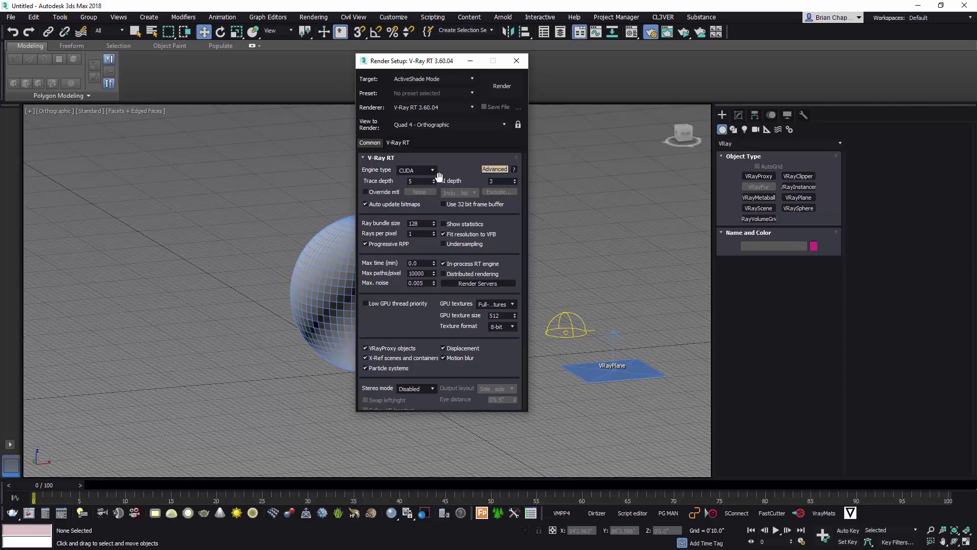
Set Ray bundle size 32, enable Undersampling, Max time 0.05, and expand Render Devices Select.
{"action": "left_click", "coordinate": [420, 224]}
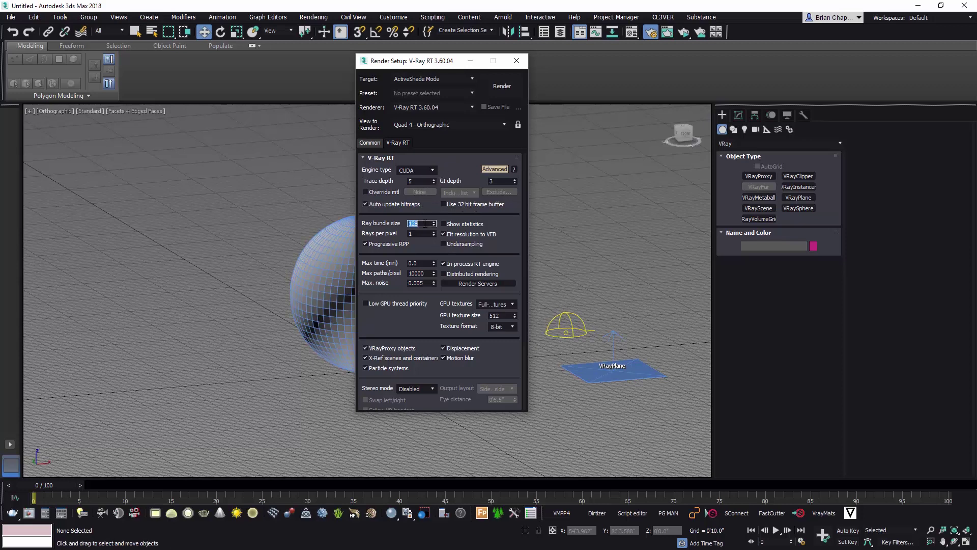
{"action": "left_click", "coordinate": [457, 246]}
{"action": "left_click", "coordinate": [422, 263]}
{"action": "left_click", "coordinate": [427, 224]}
{"action": "left_click_drag", "start_coordinate": [501, 225], "coordinate": [506, 197]}
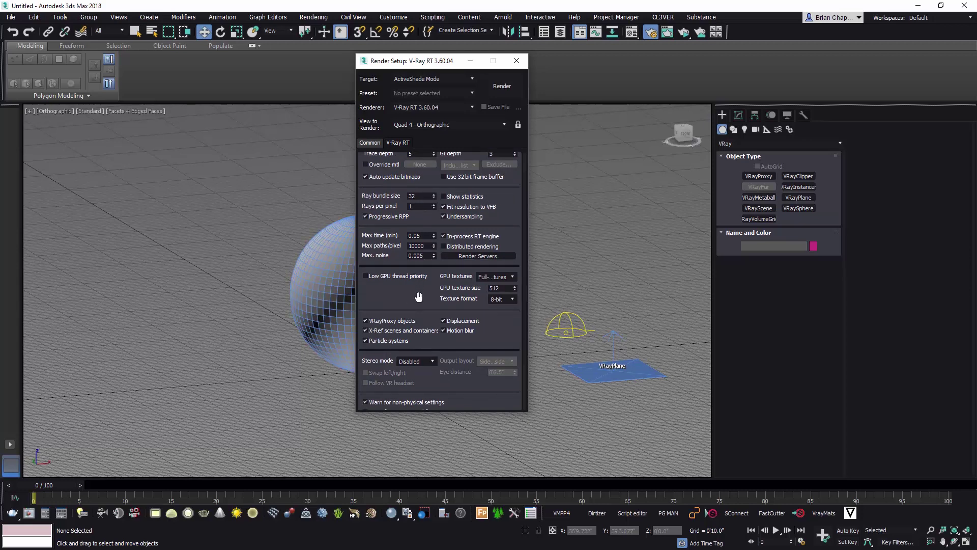
{"action": "left_click_drag", "start_coordinate": [417, 291], "coordinate": [415, 260]}
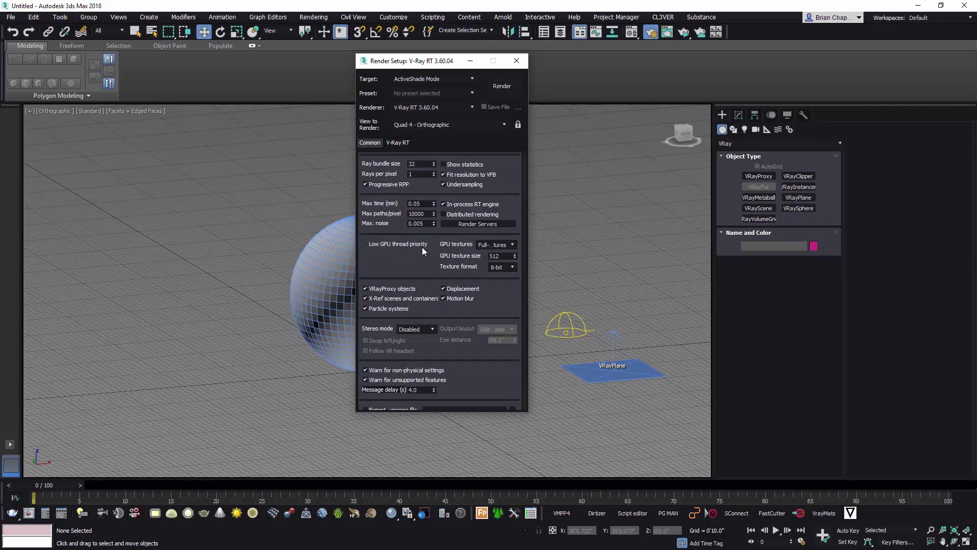
{"action": "scroll", "coordinate": [418, 262], "scroll_direction": "down", "scroll_amount": 1}
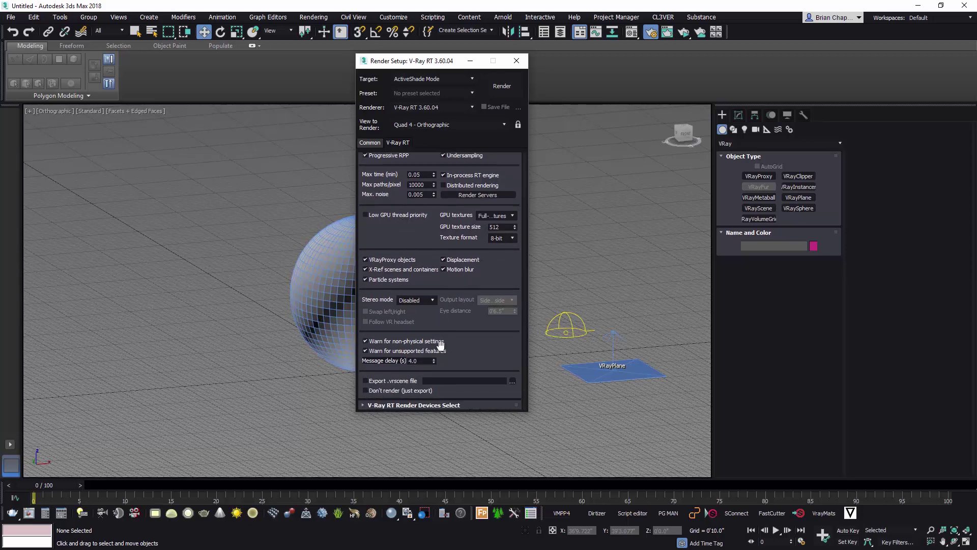
{"action": "left_click", "coordinate": [455, 405]}
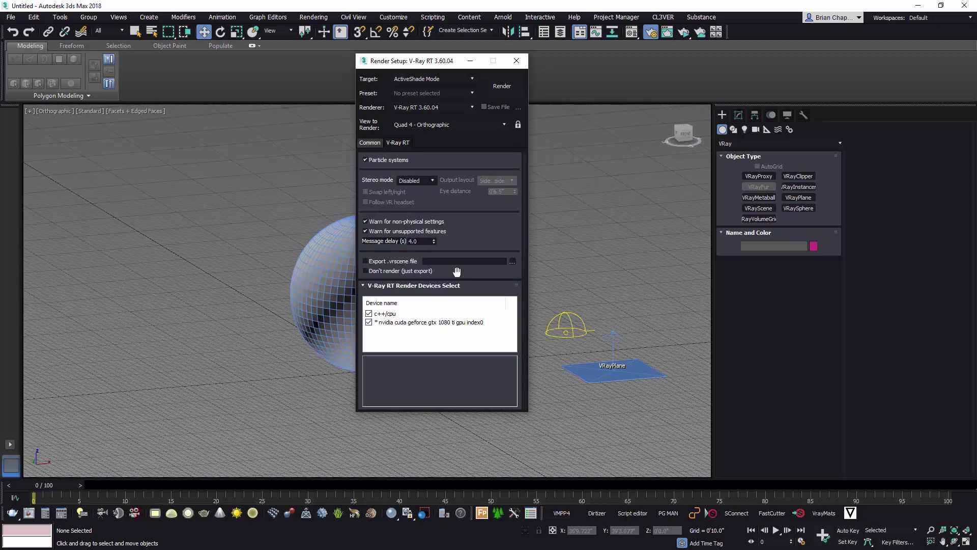
{"action": "scroll", "coordinate": [453, 262], "scroll_direction": "up", "scroll_amount": 7}
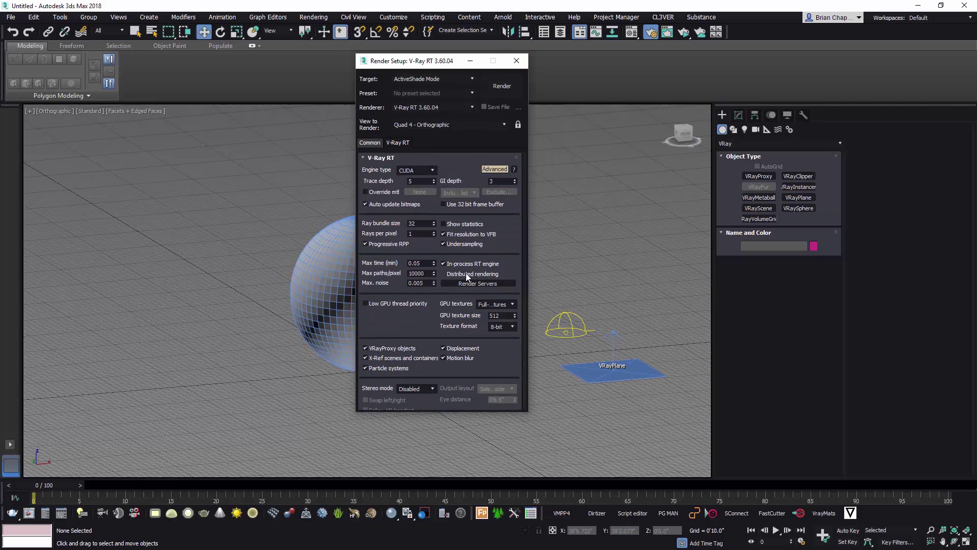
Return the target to Production Rendering Mode and switch the renderer to V-Ray RT.
{"action": "scroll", "coordinate": [379, 296], "scroll_direction": "down", "scroll_amount": 3}
{"action": "scroll", "coordinate": [386, 291], "scroll_direction": "down", "scroll_amount": 5}
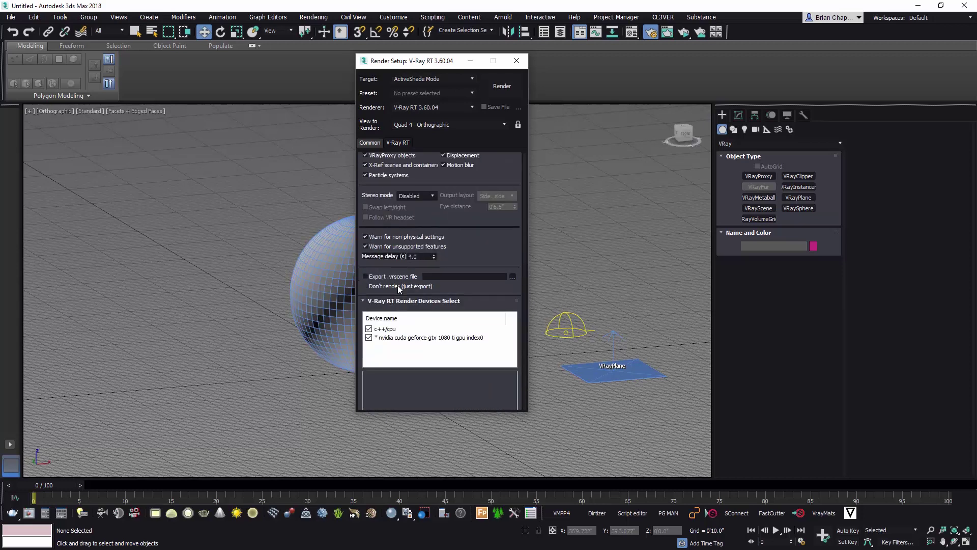
{"action": "scroll", "coordinate": [398, 285], "scroll_direction": "up", "scroll_amount": 5}
{"action": "scroll", "coordinate": [413, 239], "scroll_direction": "up", "scroll_amount": 3}
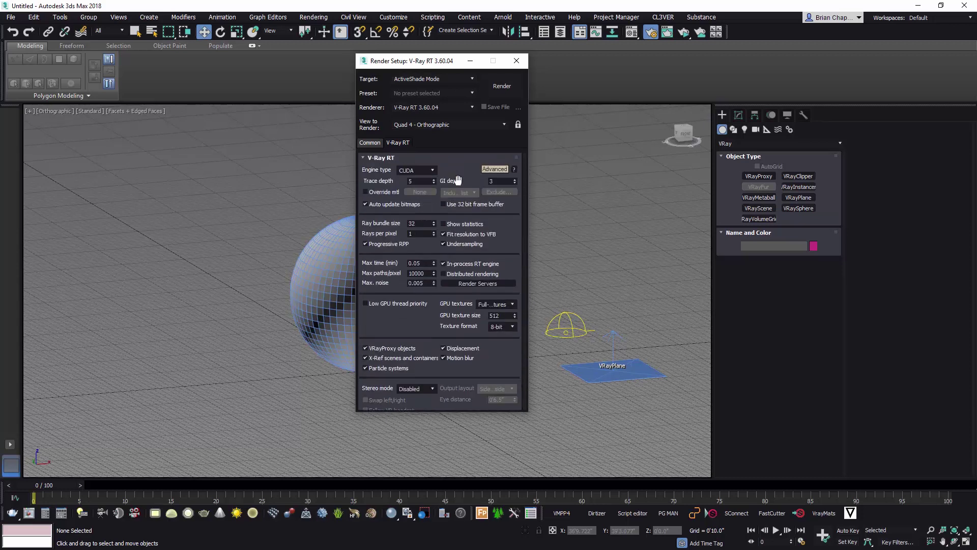
{"action": "left_click", "coordinate": [450, 79]}
{"action": "left_click", "coordinate": [444, 89]}
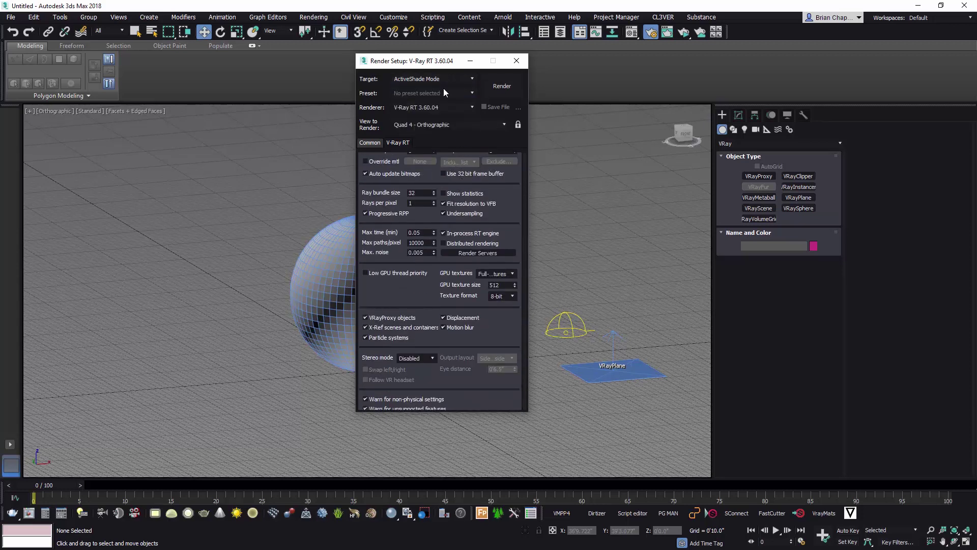
{"action": "left_click", "coordinate": [448, 107]}
{"action": "left_click", "coordinate": [440, 163]}
{"action": "left_click", "coordinate": [398, 143]}
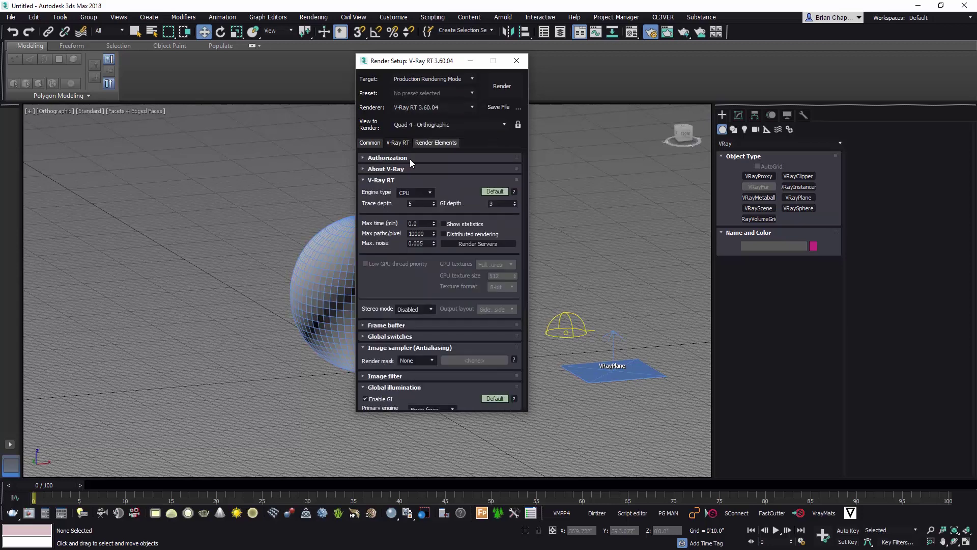
Set the render target back to ActiveShade Mode.
{"action": "scroll", "coordinate": [433, 234], "scroll_direction": "down", "scroll_amount": 5}
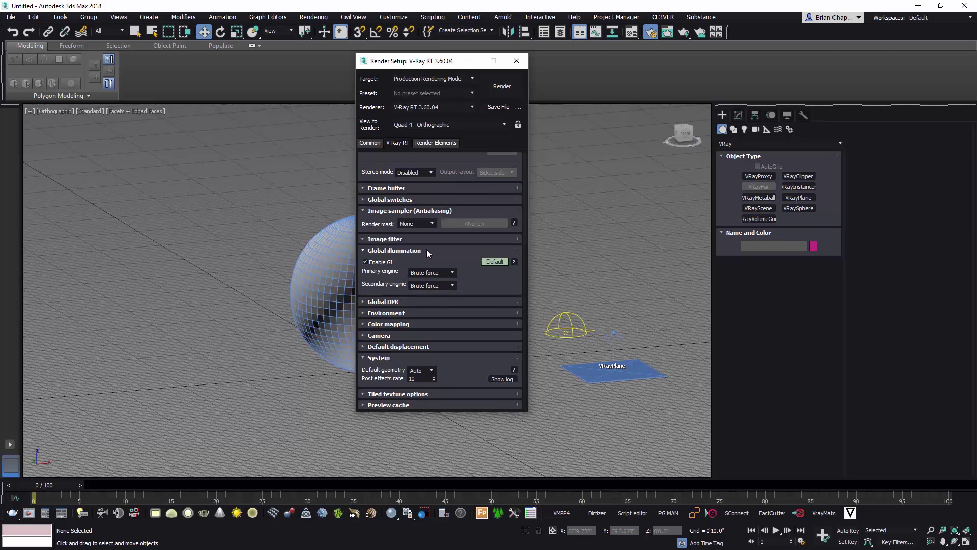
{"action": "scroll", "coordinate": [430, 245], "scroll_direction": "up", "scroll_amount": 5}
{"action": "scroll", "coordinate": [469, 301], "scroll_direction": "down", "scroll_amount": 5}
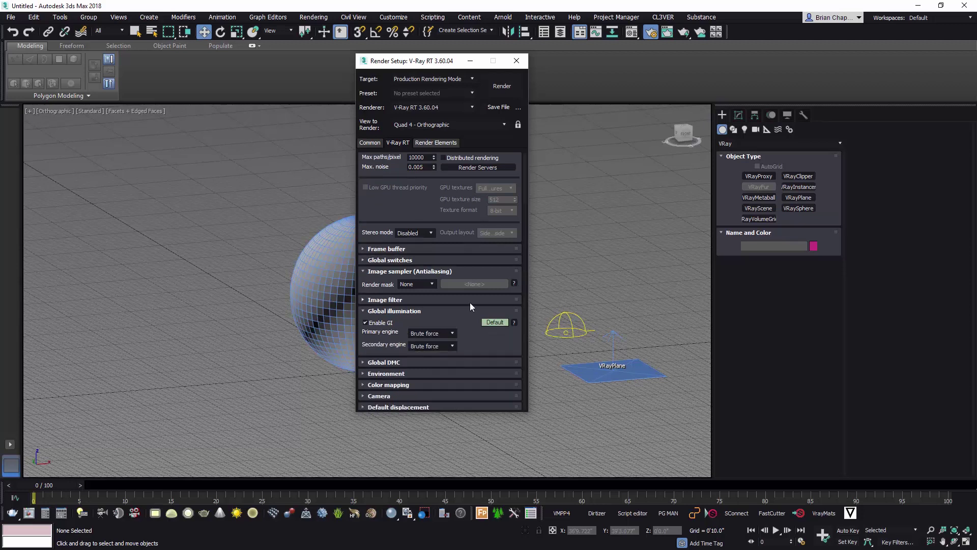
{"action": "scroll", "coordinate": [463, 274], "scroll_direction": "up", "scroll_amount": 4}
{"action": "scroll", "coordinate": [460, 253], "scroll_direction": "up", "scroll_amount": 1}
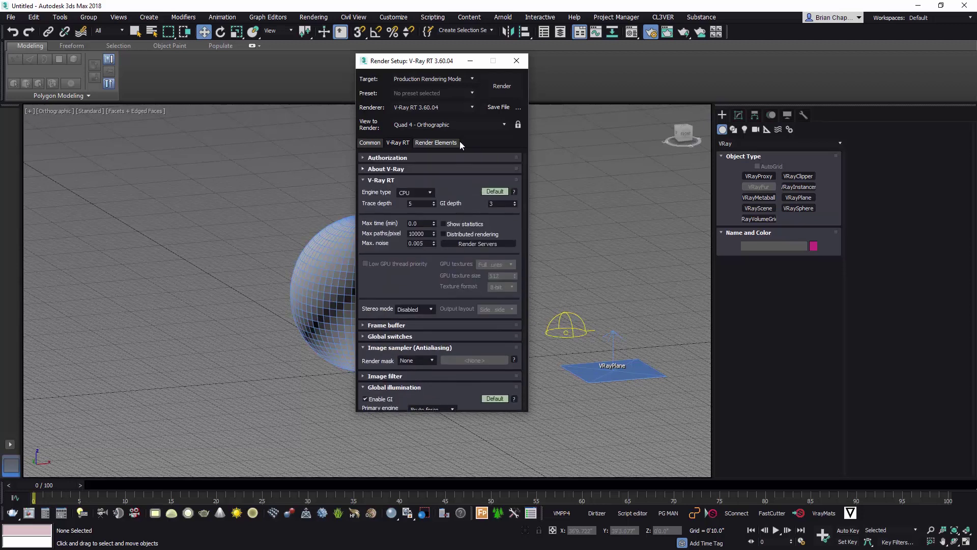
{"action": "left_click", "coordinate": [426, 79]}
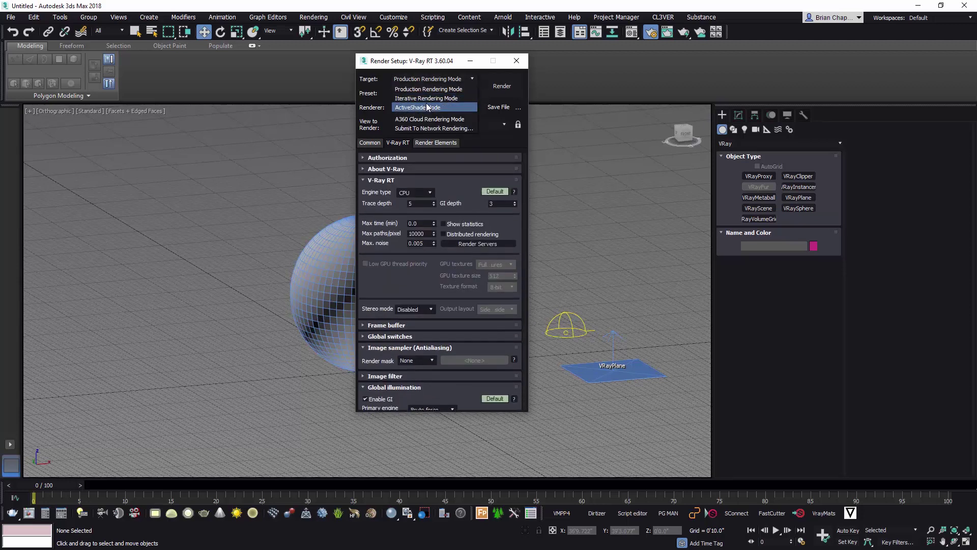
{"action": "left_click", "coordinate": [428, 107]}
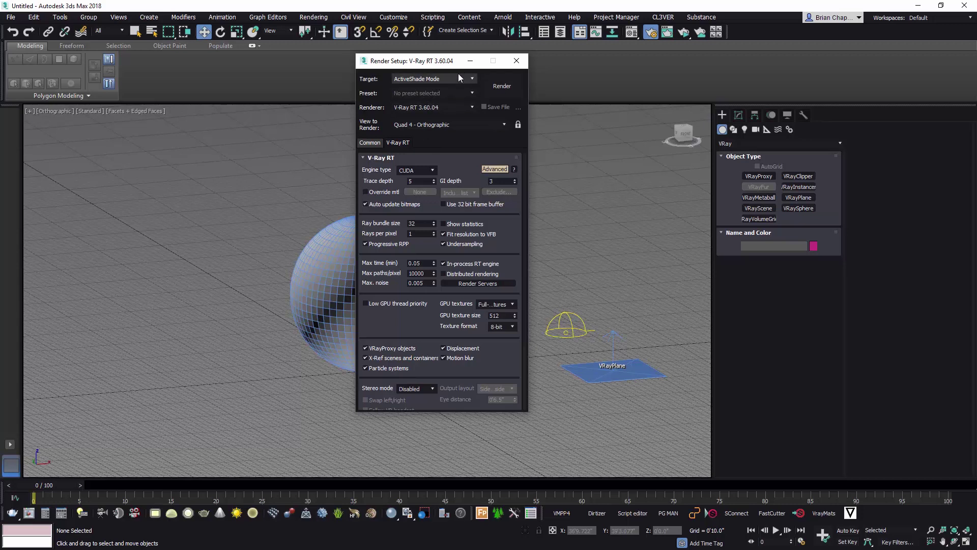
Close Render Setup and switch the environment's exposure control to VRay Exposure Control.
{"action": "left_click", "coordinate": [516, 61]}
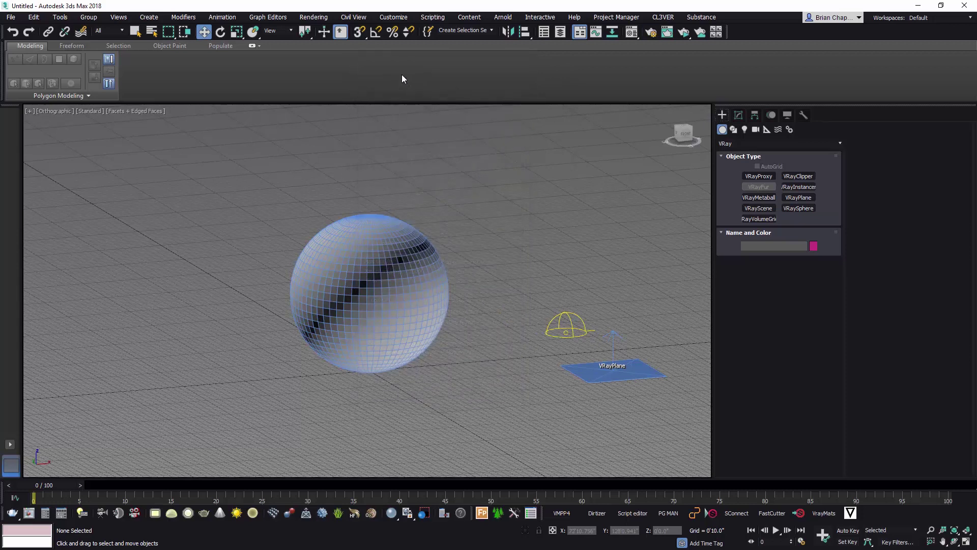
{"action": "left_click", "coordinate": [313, 17]}
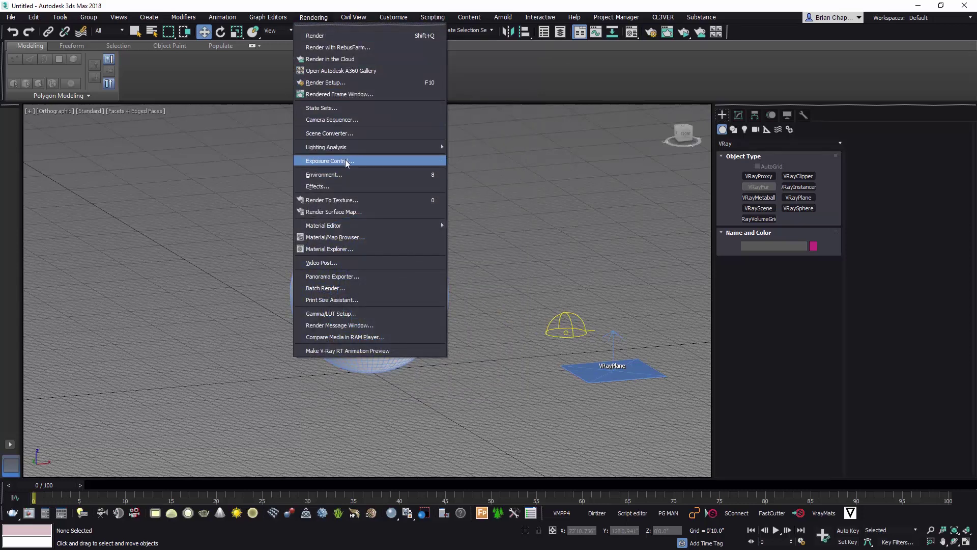
{"action": "key", "text": "Escape"}
{"action": "key", "text": "8"}
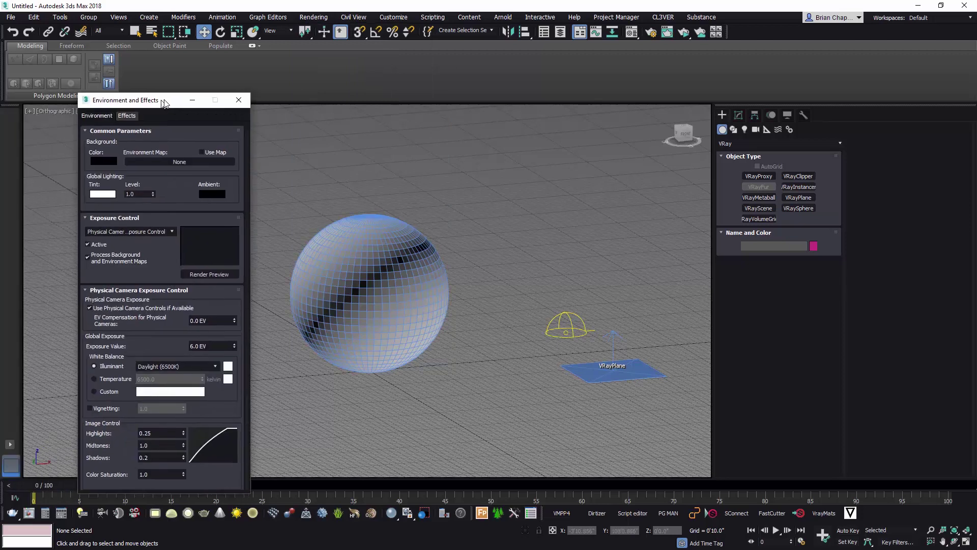
{"action": "left_click_drag", "start_coordinate": [166, 103], "coordinate": [217, 60]}
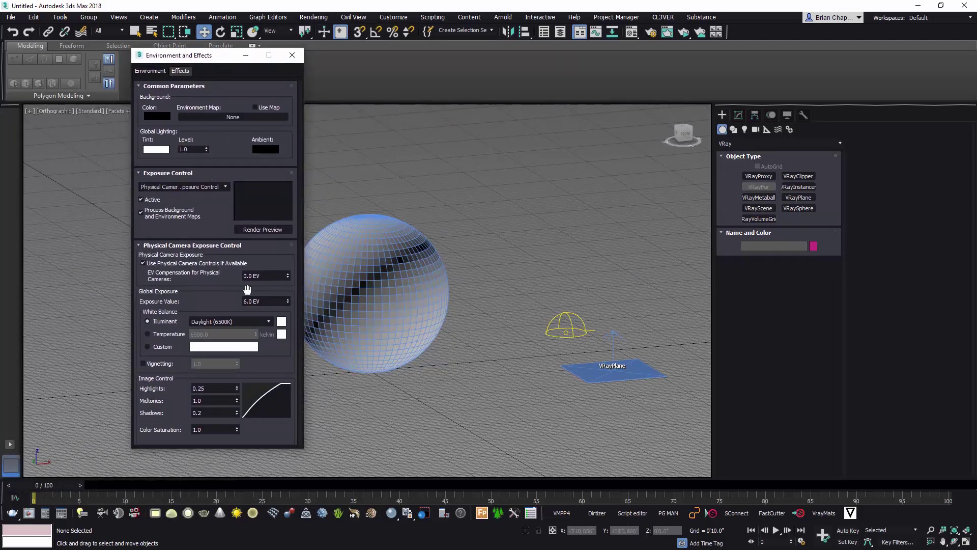
{"action": "left_click", "coordinate": [206, 186]}
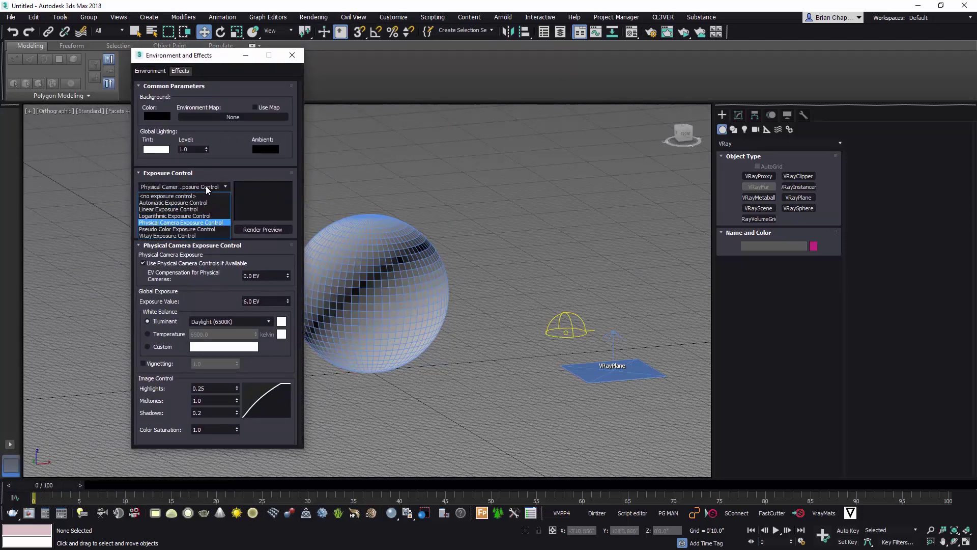
{"action": "left_click", "coordinate": [184, 236]}
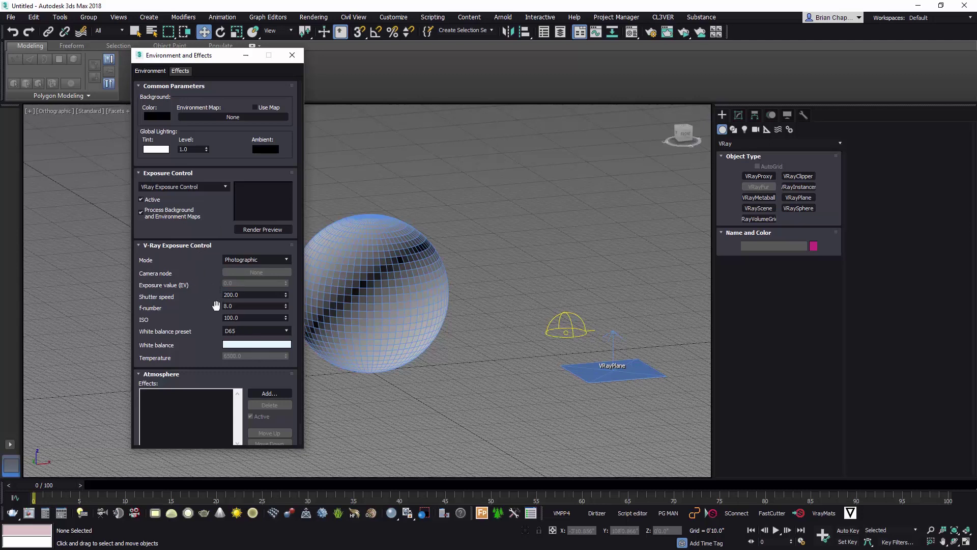
Set shutter speed 115, f-number 16 and Daylight white balance, then close Environment.
{"action": "left_click", "coordinate": [241, 295]}
{"action": "left_click_drag", "start_coordinate": [244, 295], "coordinate": [177, 299]}
{"action": "type", "text": "115"}
{"action": "key", "text": "Tab"}
{"action": "type", "text": "16"}
{"action": "key", "text": "Return"}
{"action": "left_click", "coordinate": [253, 331]}
{"action": "left_click", "coordinate": [243, 353]}
{"action": "left_click", "coordinate": [292, 56]}
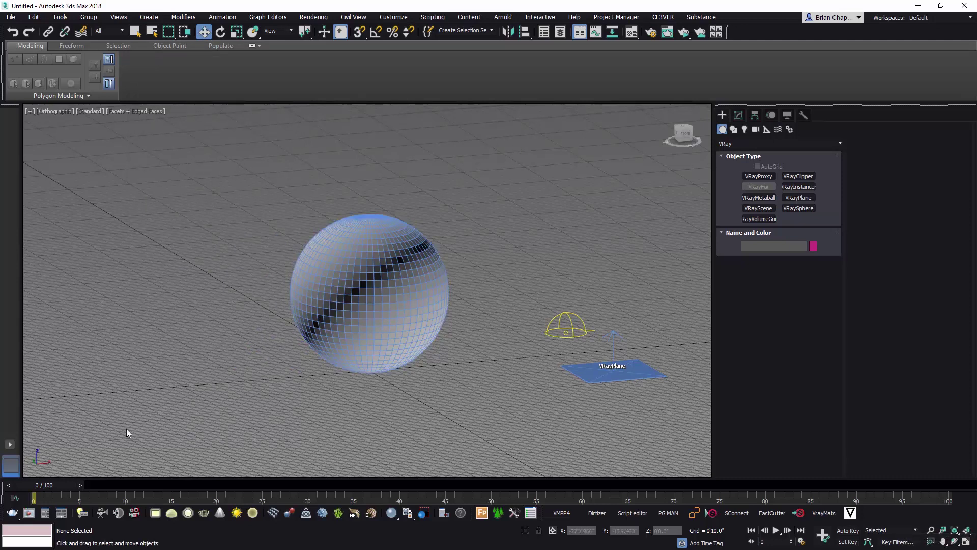
Switch to a two-viewport vertical split with both views set to Perspective.
{"action": "left_click", "coordinate": [9, 444]}
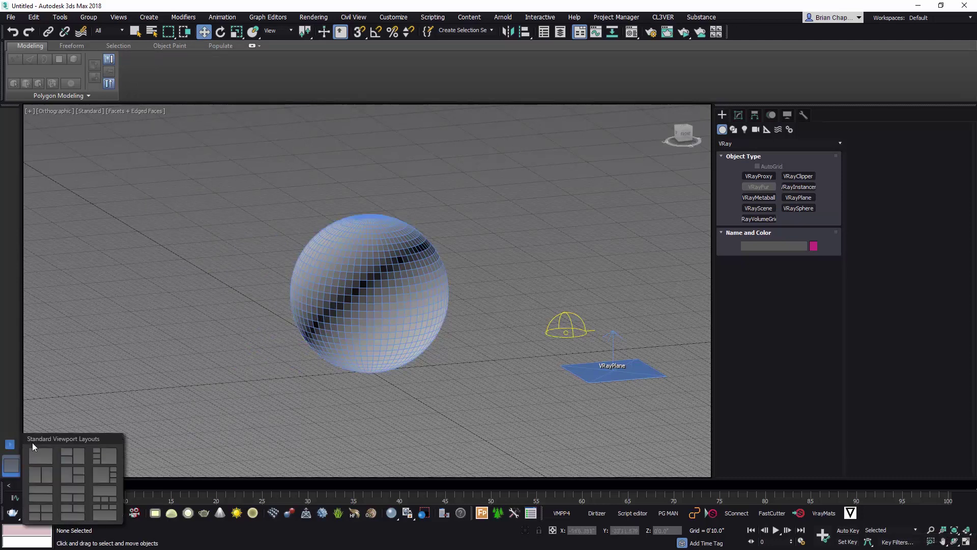
{"action": "left_click", "coordinate": [43, 472]}
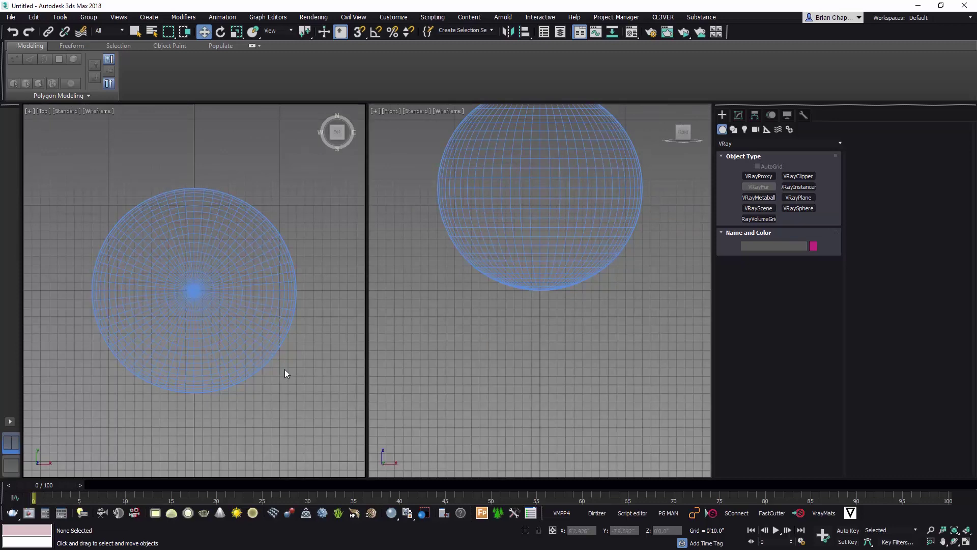
{"action": "key", "text": "p"}
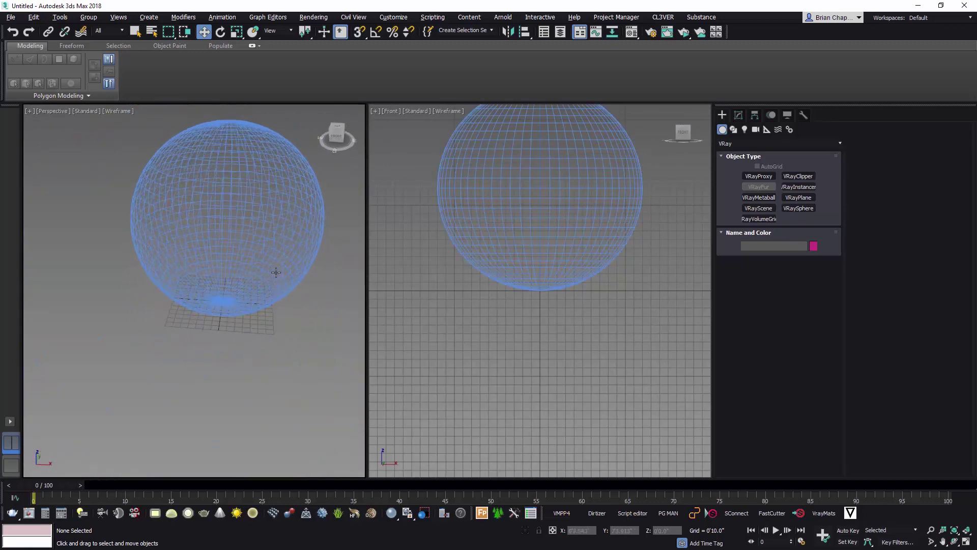
{"action": "scroll", "coordinate": [588, 268], "scroll_direction": "up", "scroll_amount": 4}
{"action": "middle_click_drag", "start_coordinate": [589, 268], "coordinate": [589, 284], "text": "alt"}
{"action": "key", "text": "p"}
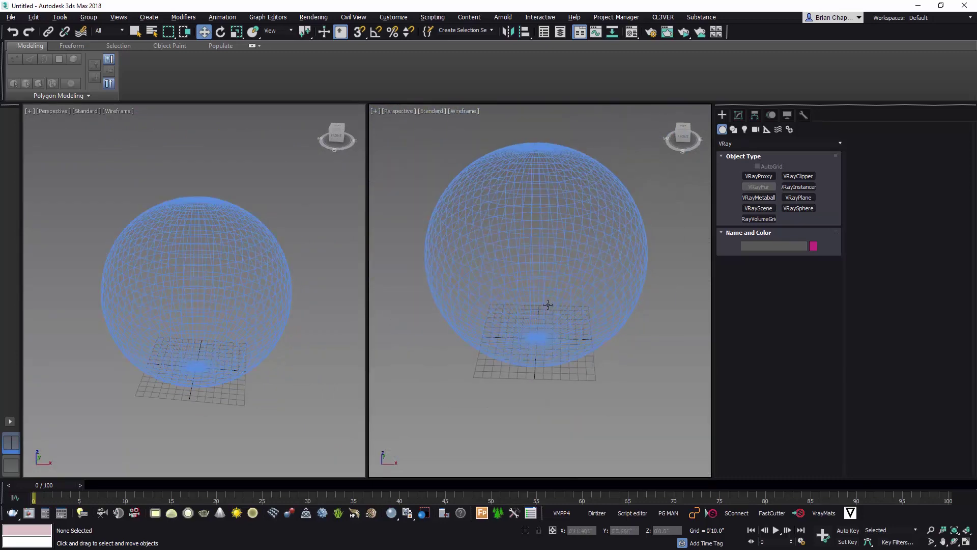
Switch the left viewport to an ActiveShade render via Extended Viewports and move the V-Ray frame buffer aside.
{"action": "left_click", "coordinate": [151, 156]}
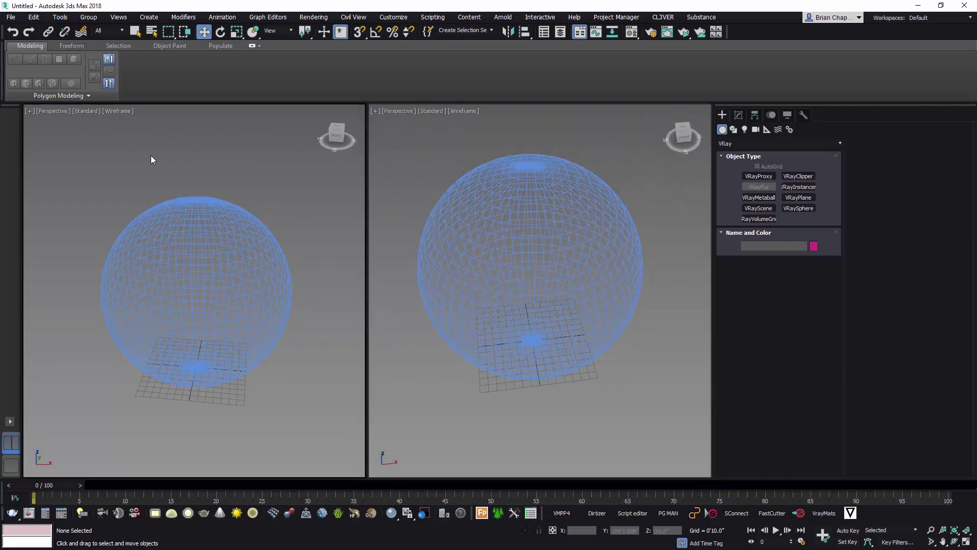
{"action": "left_click", "coordinate": [29, 111]}
{"action": "left_click", "coordinate": [52, 111]}
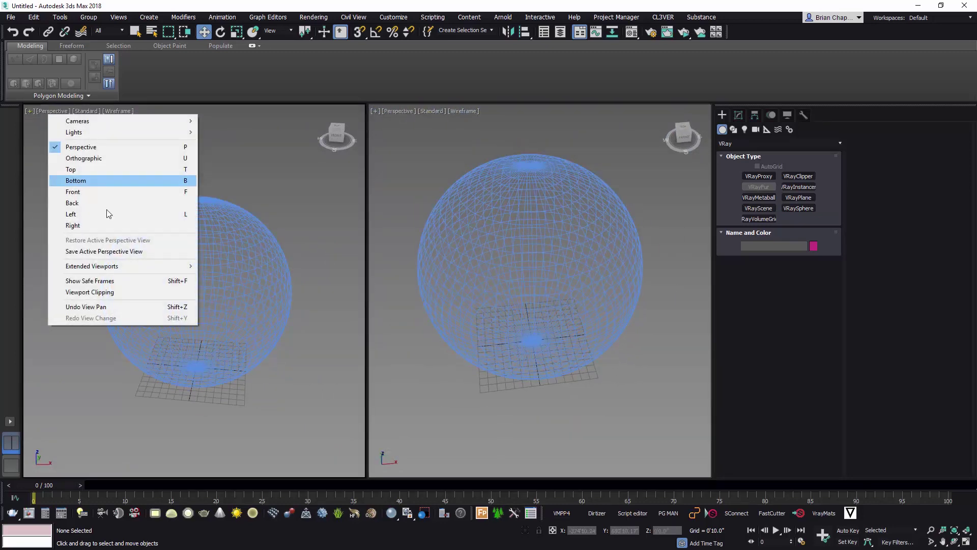
{"action": "mouse_move", "coordinate": [142, 267]}
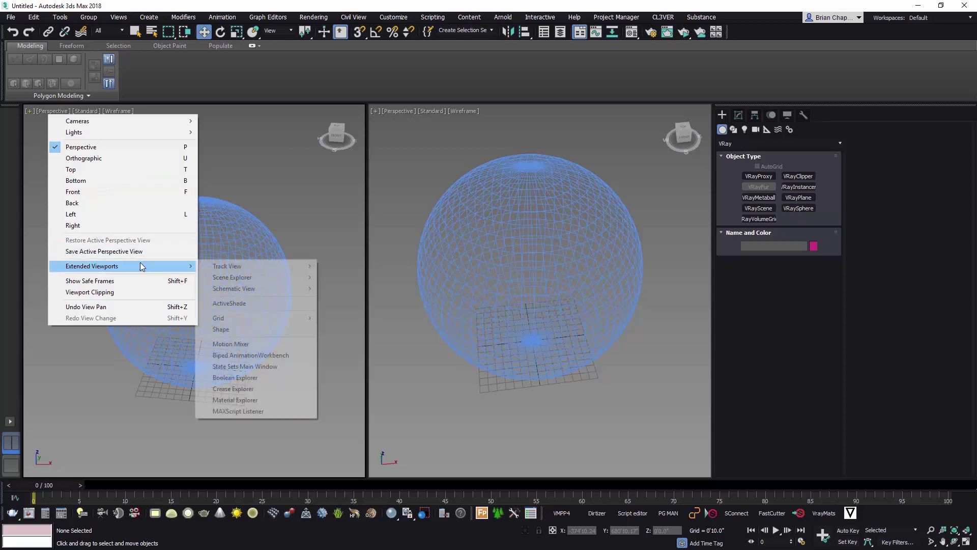
{"action": "left_click", "coordinate": [257, 307]}
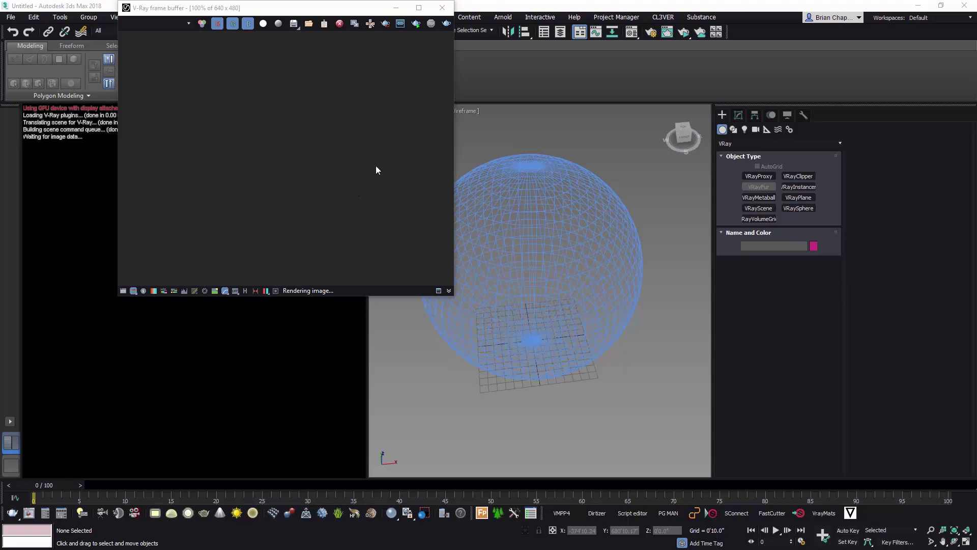
{"action": "left_click_drag", "start_coordinate": [293, 13], "coordinate": [555, 150]}
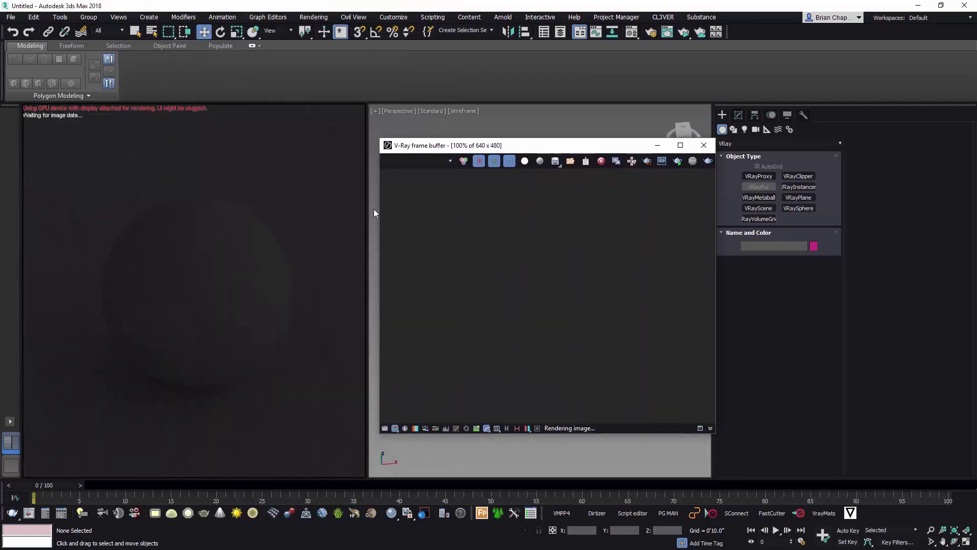
Close the frame buffer and open the Material Editor beside the Perspective viewport.
{"action": "left_click", "coordinate": [703, 145]}
{"action": "left_click", "coordinate": [421, 180]}
{"action": "key", "text": "m"}
{"action": "left_click_drag", "start_coordinate": [293, 76], "coordinate": [454, 85]}
{"action": "scroll", "coordinate": [663, 306], "scroll_direction": "down", "scroll_amount": 4}
{"action": "middle_click_drag", "start_coordinate": [665, 316], "coordinate": [623, 299], "text": "alt"}
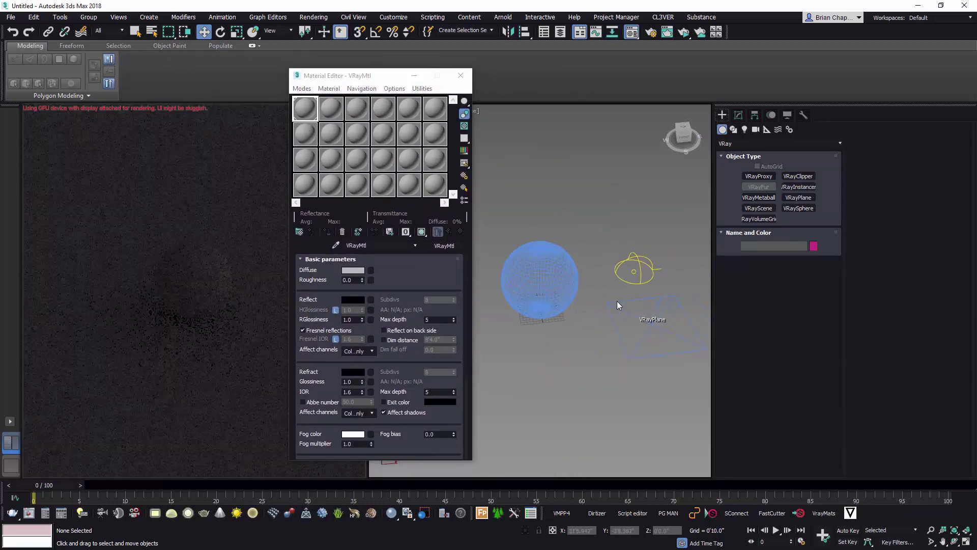
Load the dome light's HDRI map into a material sample slot as an instance and edit its Render mult.
{"action": "left_click", "coordinate": [656, 251]}
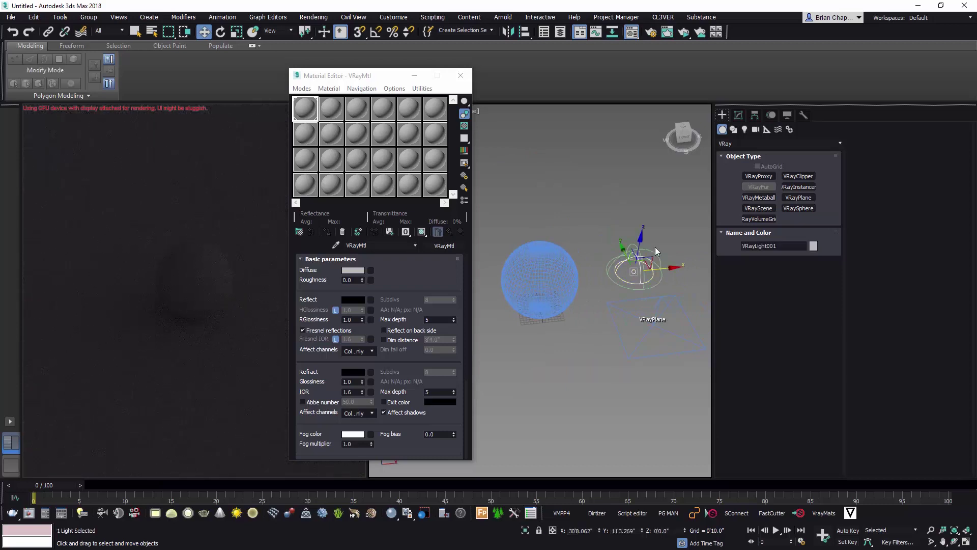
{"action": "left_click", "coordinate": [738, 115]}
{"action": "left_click_drag", "start_coordinate": [748, 366], "coordinate": [362, 161]}
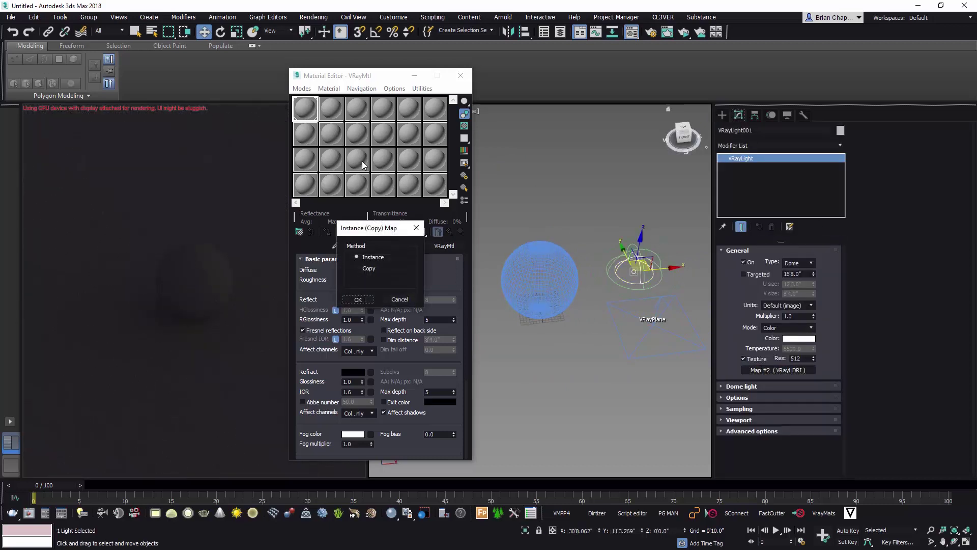
{"action": "left_click", "coordinate": [363, 300]}
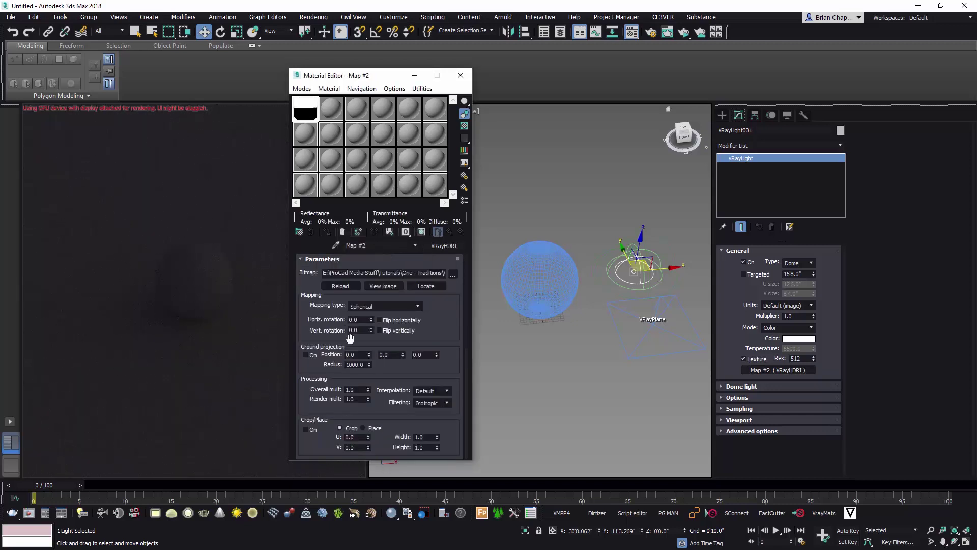
{"action": "double_click", "coordinate": [358, 399]}
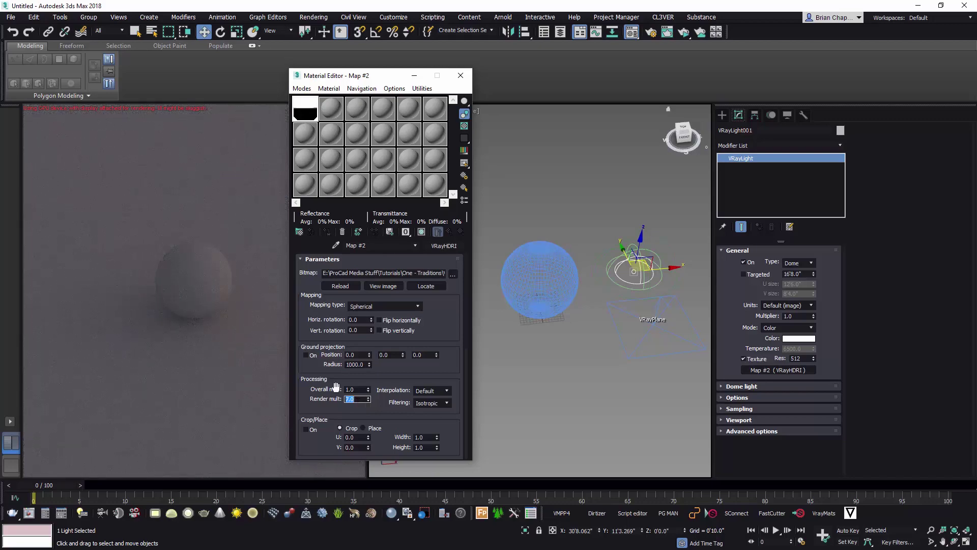
Frame the sphere in the view and enter the new HDRI render multiplier value.
{"action": "left_click", "coordinate": [533, 248]}
{"action": "key", "text": "z"}
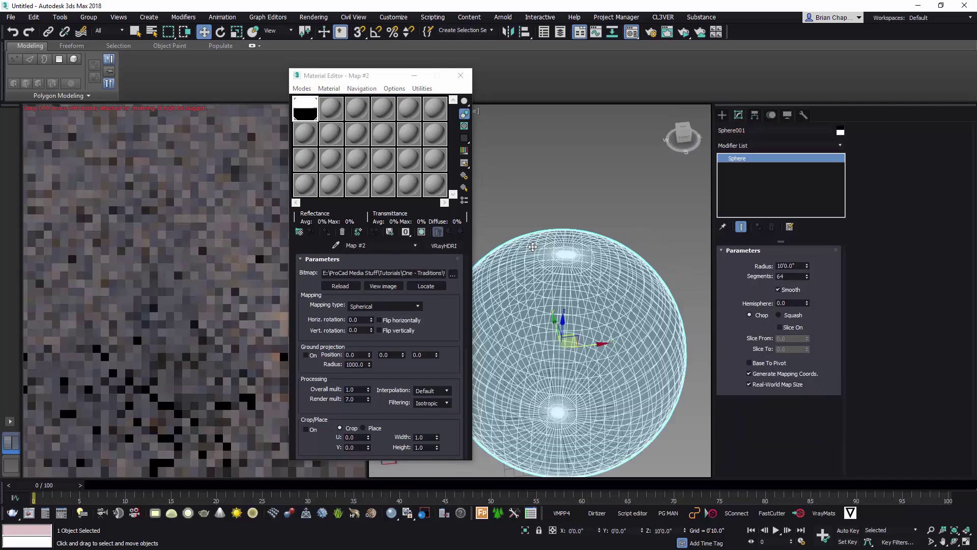
{"action": "double_click", "coordinate": [351, 399]}
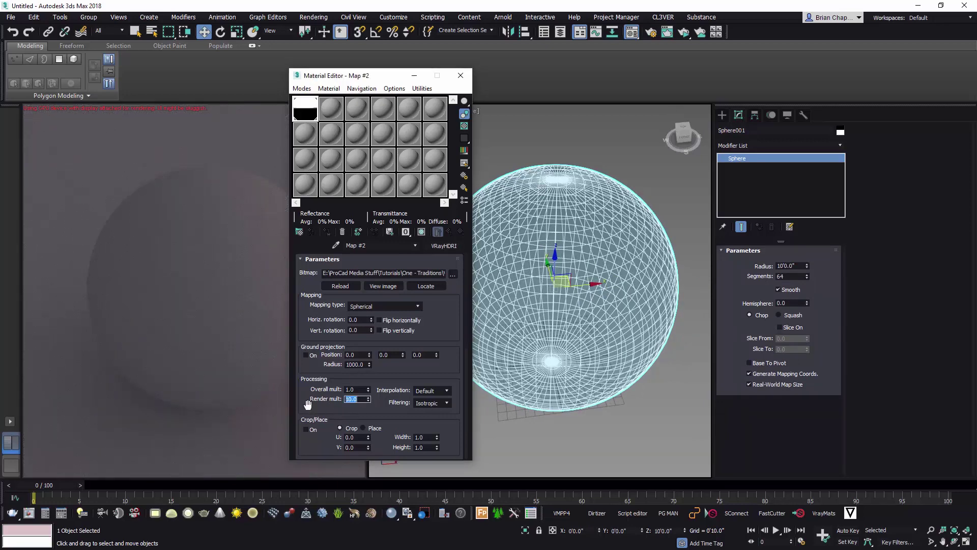
{"action": "left_click", "coordinate": [461, 76]}
{"action": "scroll", "coordinate": [536, 258], "scroll_direction": "down", "scroll_amount": 4}
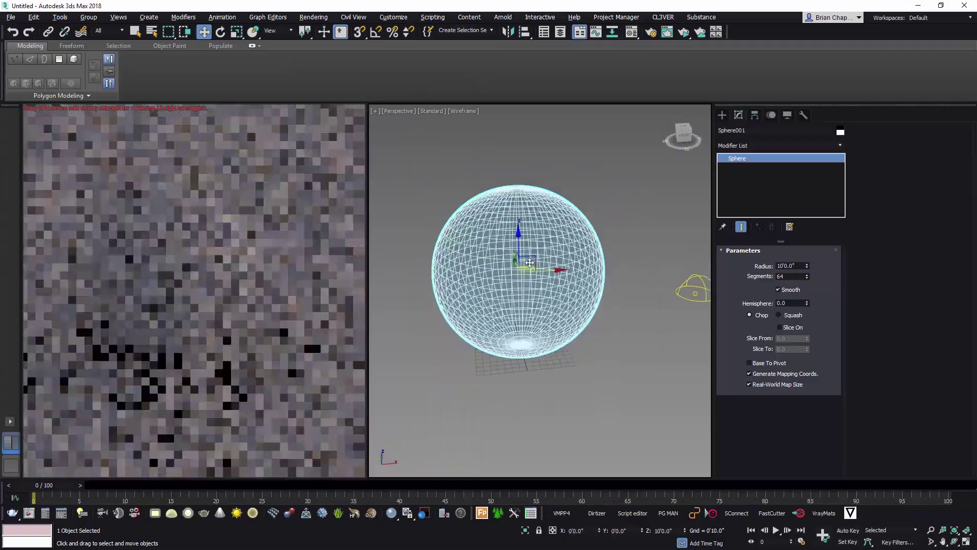
{"action": "middle_click_drag", "start_coordinate": [536, 258], "coordinate": [548, 301], "text": "alt"}
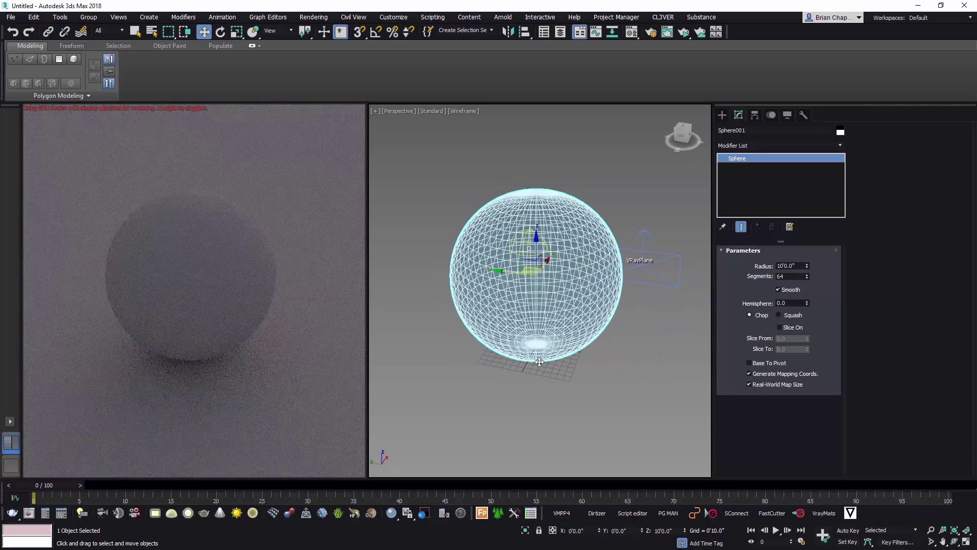
{"action": "middle_click_drag", "start_coordinate": [473, 306], "coordinate": [594, 326], "text": "alt"}
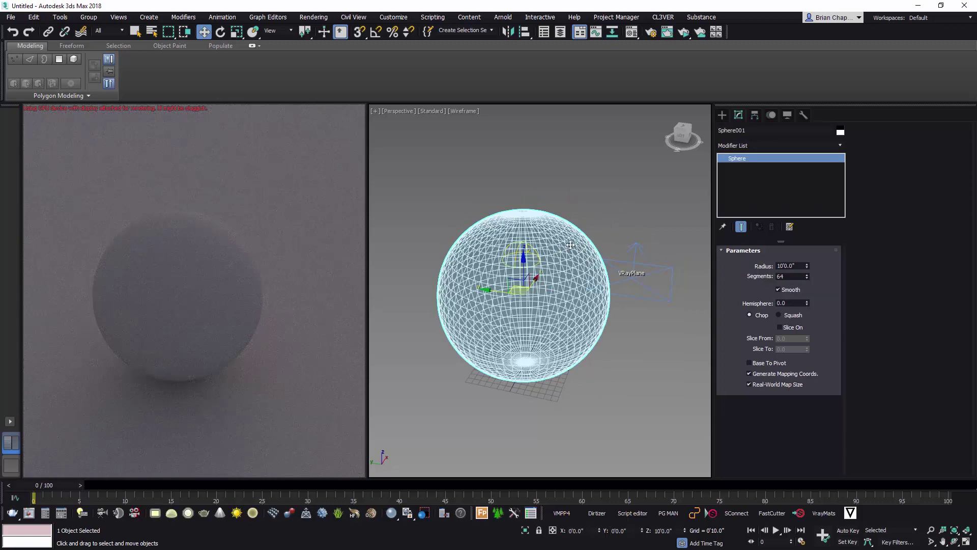
{"action": "key", "text": "m"}
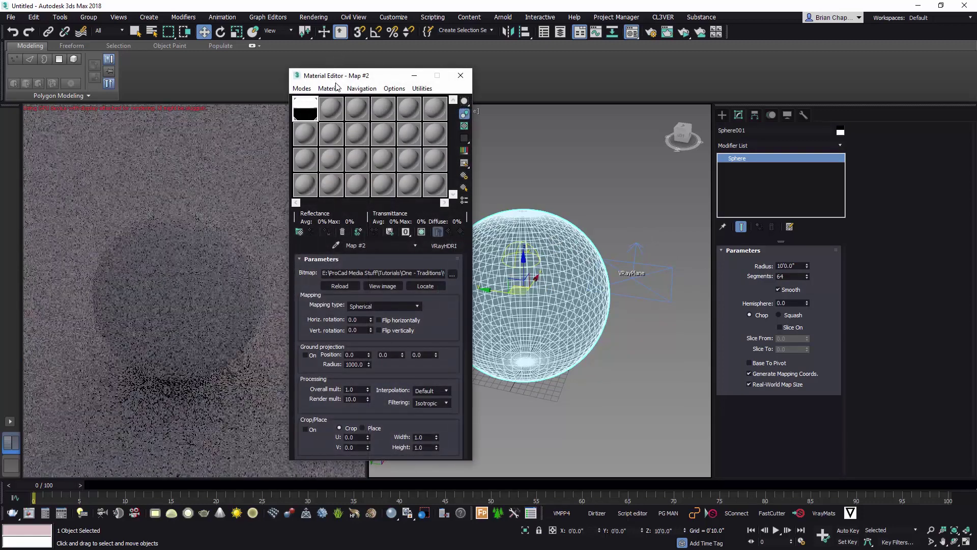
In the second material slot, set the diffuse colour to black and the reflection colour to white.
{"action": "left_click", "coordinate": [332, 107]}
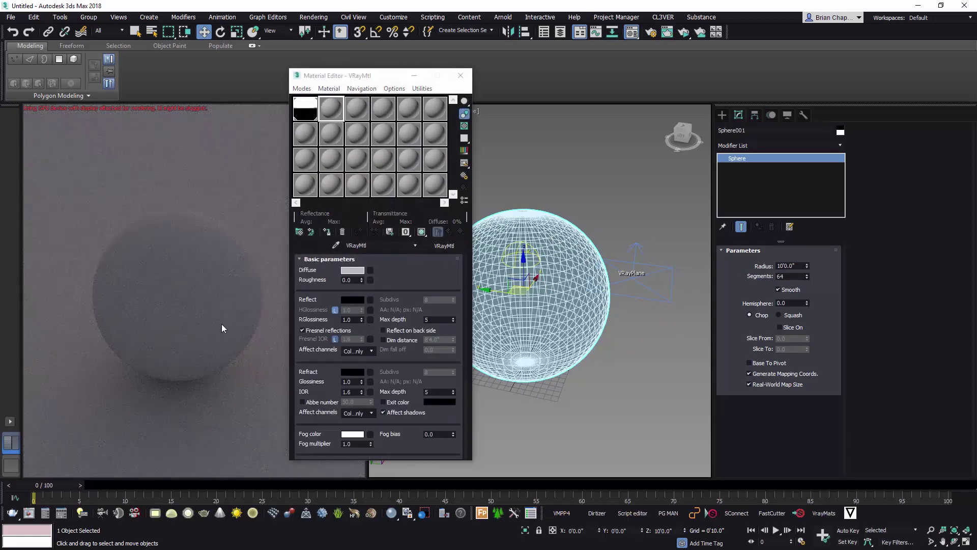
{"action": "left_click", "coordinate": [352, 269]}
{"action": "left_click_drag", "start_coordinate": [225, 171], "coordinate": [621, 226]}
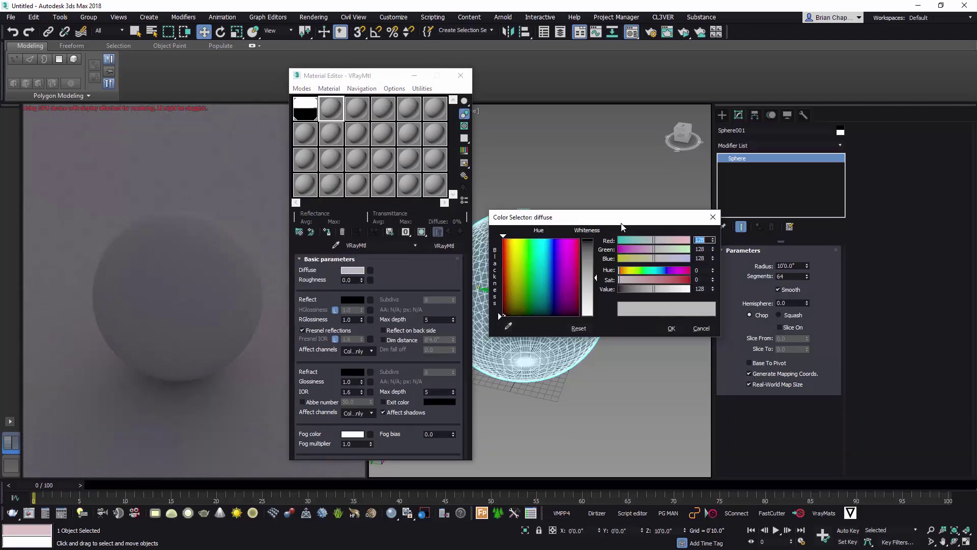
{"action": "left_click_drag", "start_coordinate": [596, 279], "coordinate": [596, 238]}
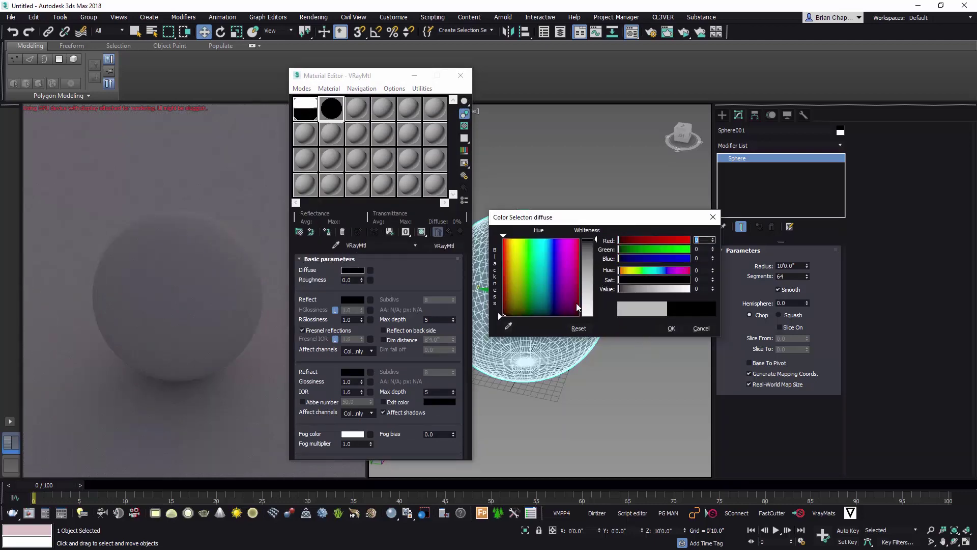
{"action": "left_click", "coordinate": [670, 328]}
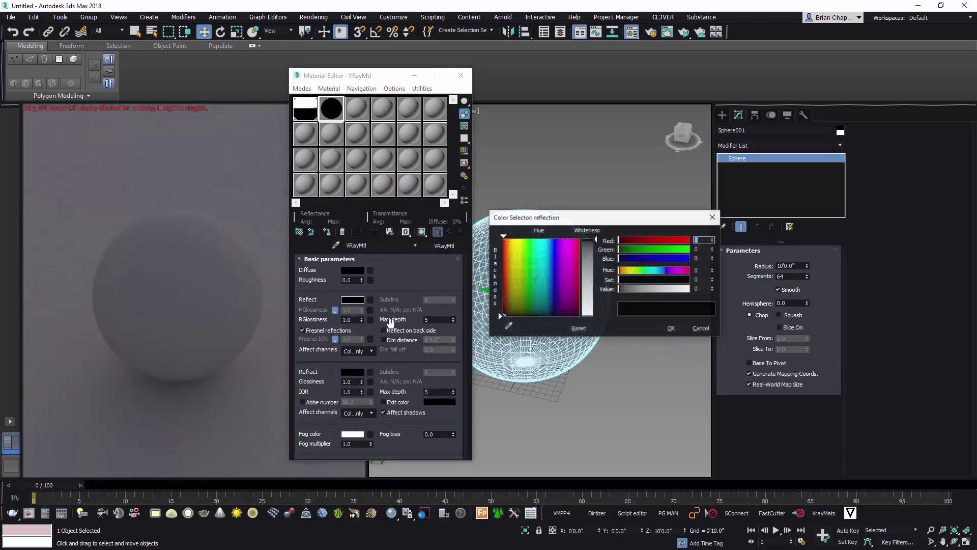
{"action": "left_click_drag", "start_coordinate": [595, 239], "coordinate": [596, 316]}
{"action": "left_click", "coordinate": [671, 328]}
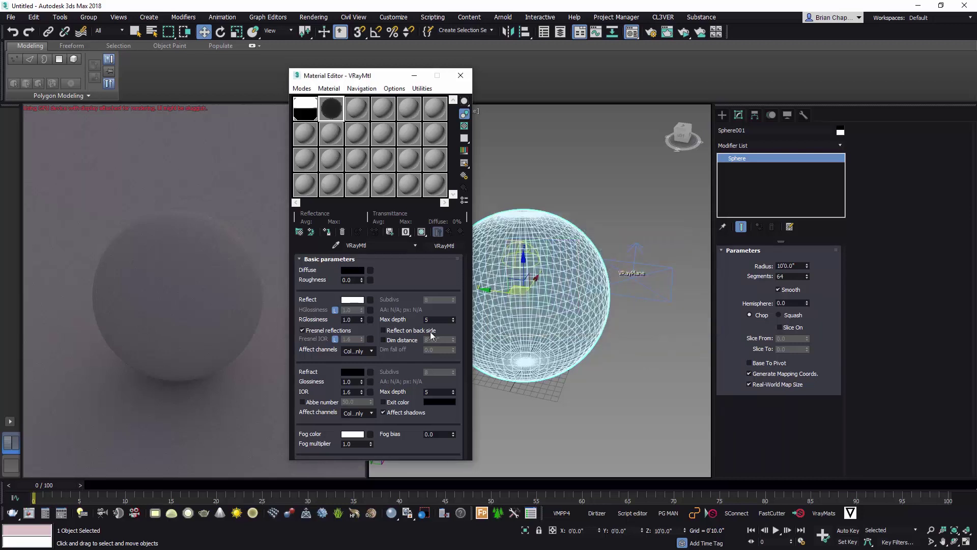
Unlock Fresnel IOR and set it to 2.5.
{"action": "left_click", "coordinate": [335, 339]}
{"action": "left_click", "coordinate": [354, 338]}
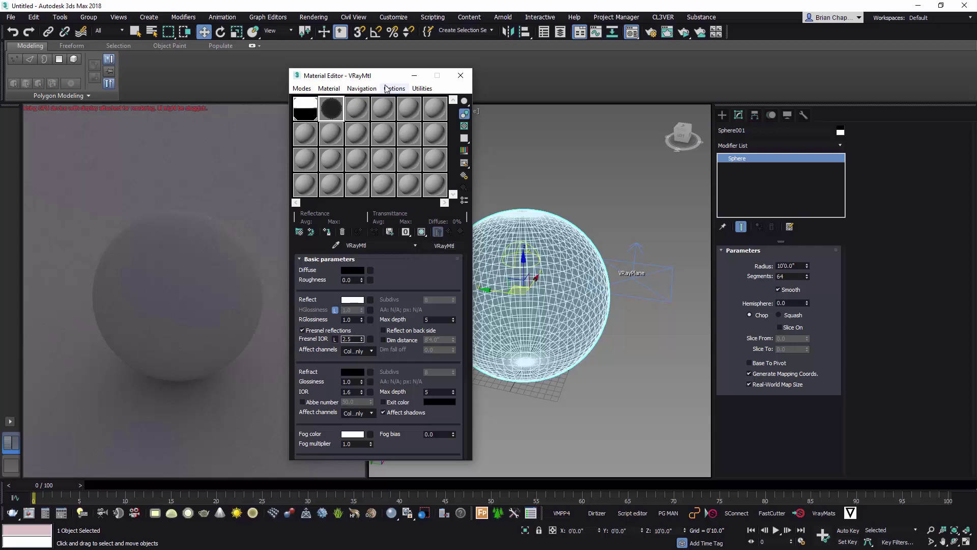
{"action": "left_click_drag", "start_coordinate": [397, 76], "coordinate": [379, 78]}
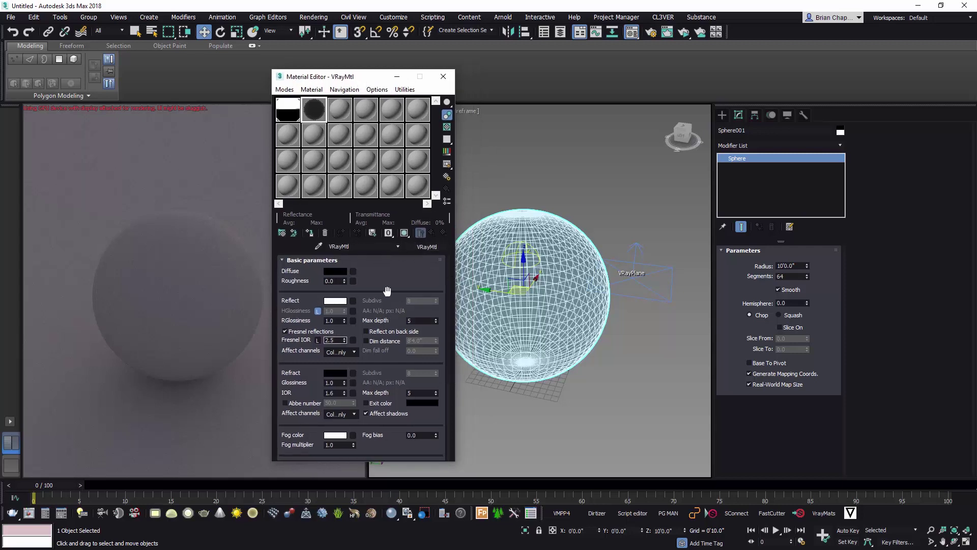
Assign the material to the sphere and name it GlossyBlack.
{"action": "left_click", "coordinate": [545, 205]}
{"action": "left_click", "coordinate": [542, 212]}
{"action": "left_click", "coordinate": [313, 232]}
{"action": "left_click", "coordinate": [427, 273]}
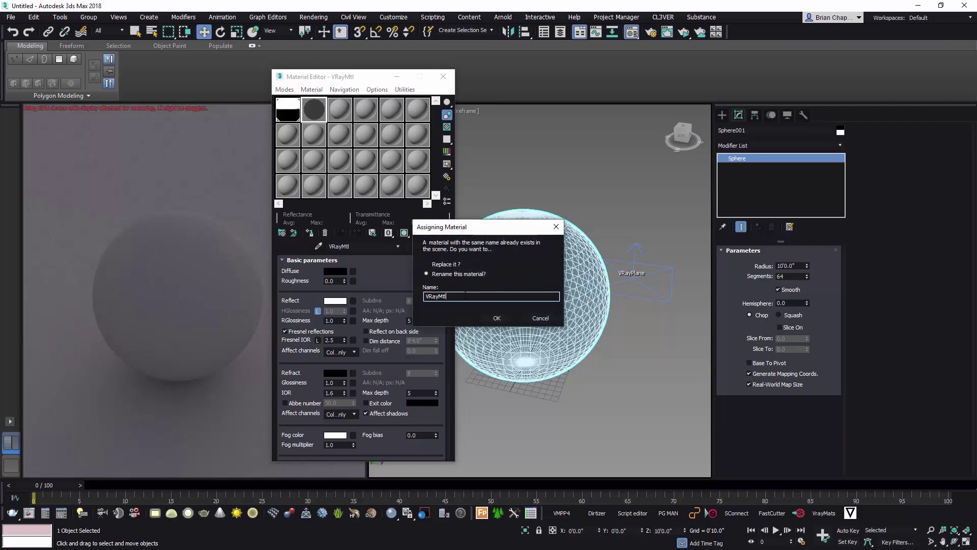
{"action": "type", "text": "Glo"}
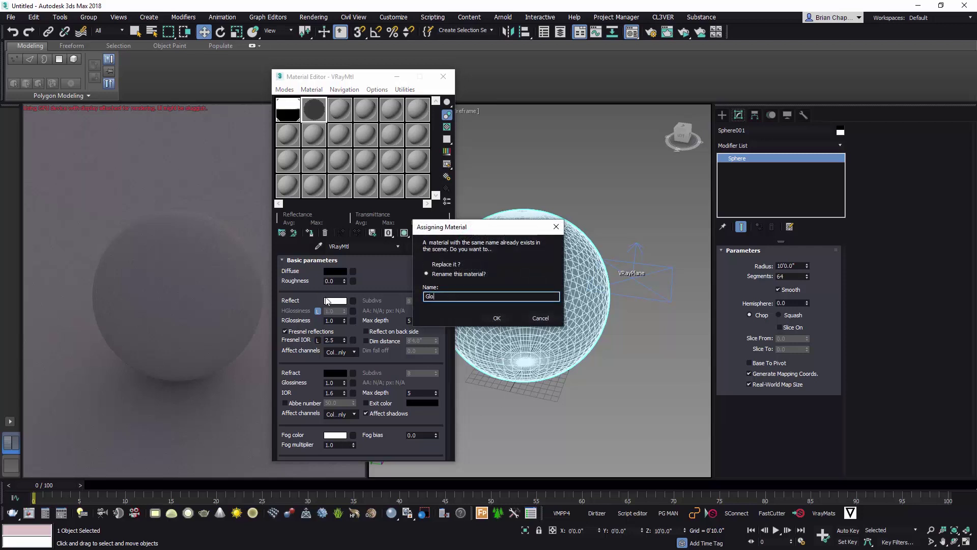
{"action": "type", "text": "ssyBlack"}
{"action": "left_click", "coordinate": [498, 316]}
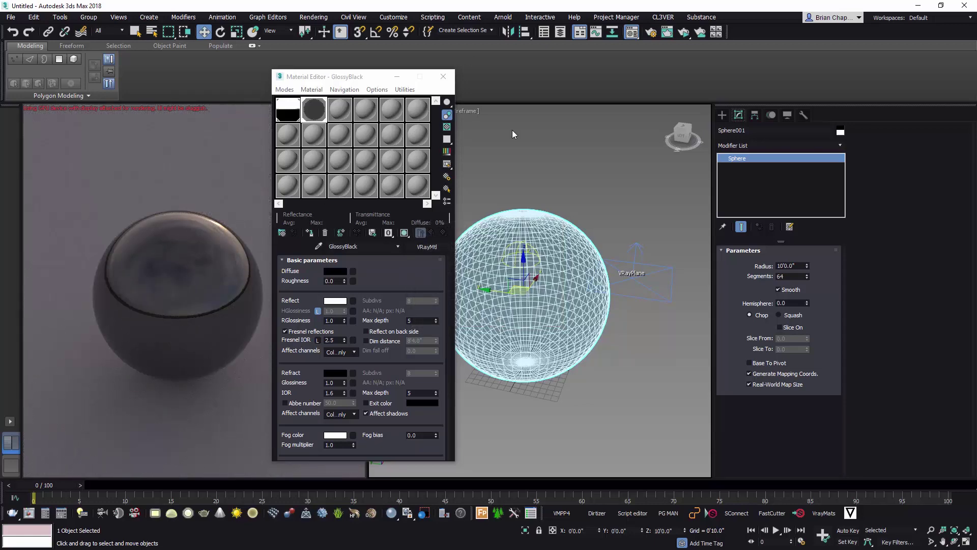
Apply the GlossyBlack material to the ground plane VRayPlane001.
{"action": "left_click", "coordinate": [677, 296]}
{"action": "left_click", "coordinate": [647, 274]}
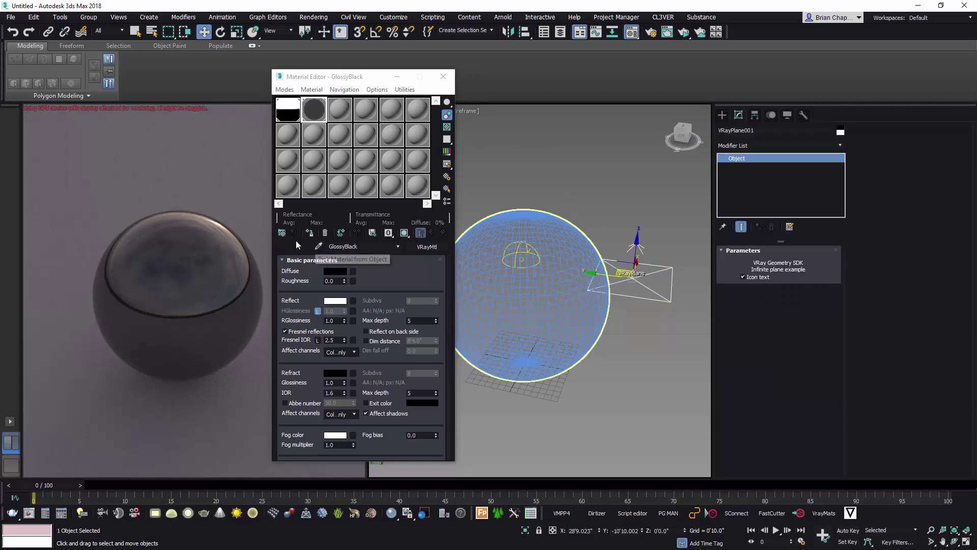
{"action": "left_click", "coordinate": [318, 225]}
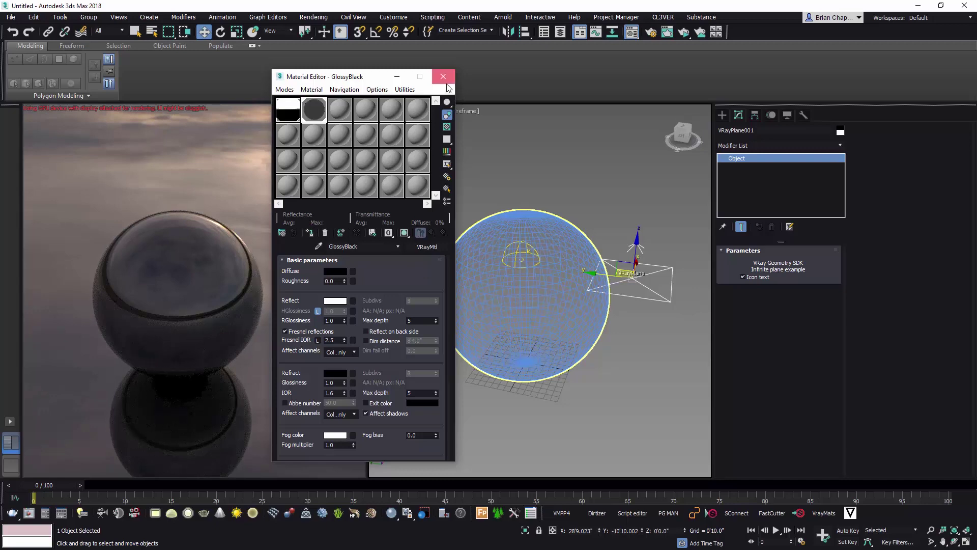
Close the Material Editor and orbit around the scene to view the ActiveShade render.
{"action": "left_click", "coordinate": [443, 76]}
{"action": "left_click", "coordinate": [338, 306]}
{"action": "middle_click_drag", "start_coordinate": [425, 305], "coordinate": [526, 303], "text": "alt"}
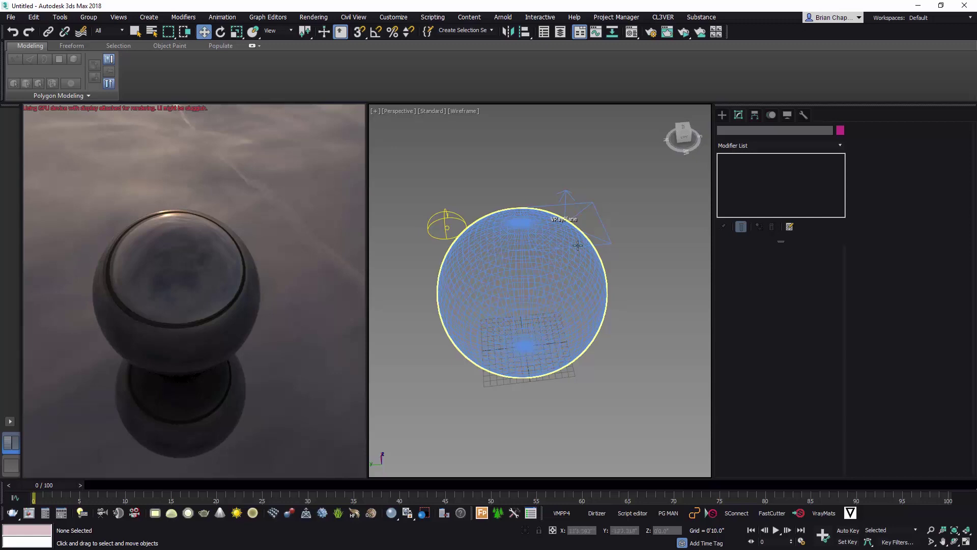
{"action": "middle_click_drag", "start_coordinate": [557, 256], "coordinate": [570, 235], "text": "alt"}
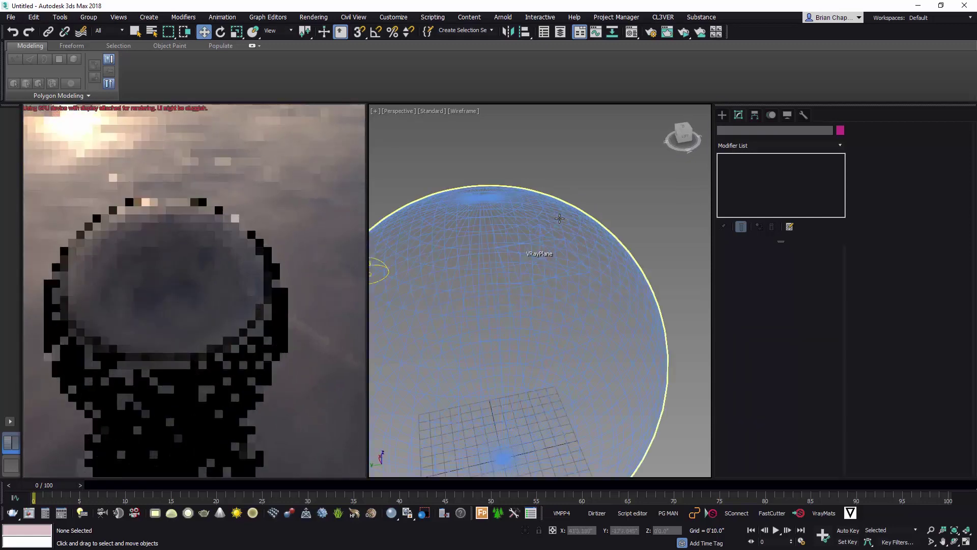
Zoom, pan and orbit to a low view of the sphere, then select it.
{"action": "scroll", "coordinate": [556, 229], "scroll_direction": "up", "scroll_amount": 4}
{"action": "scroll", "coordinate": [555, 228], "scroll_direction": "up", "scroll_amount": 1}
{"action": "scroll", "coordinate": [554, 229], "scroll_direction": "down", "scroll_amount": 6}
{"action": "middle_click_drag", "start_coordinate": [585, 244], "coordinate": [539, 219]}
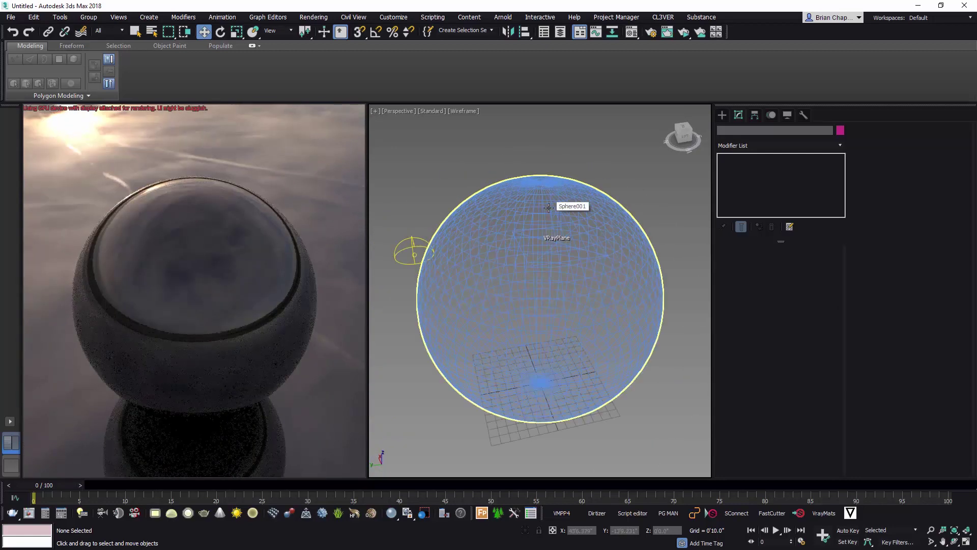
{"action": "middle_click_drag", "start_coordinate": [563, 214], "coordinate": [550, 247], "text": "alt"}
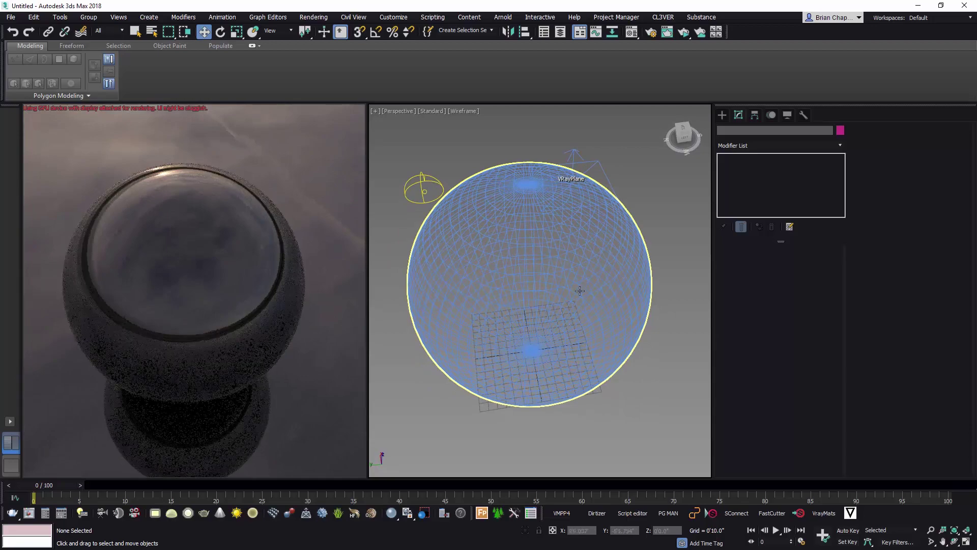
{"action": "left_click", "coordinate": [646, 356]}
{"action": "middle_click_drag", "start_coordinate": [638, 345], "coordinate": [664, 328], "text": "alt"}
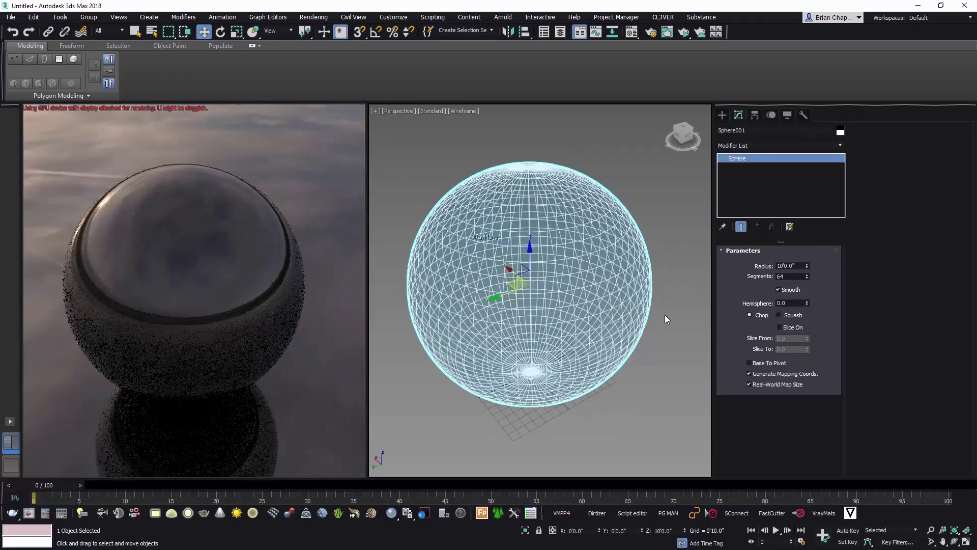
{"action": "left_click", "coordinate": [677, 260]}
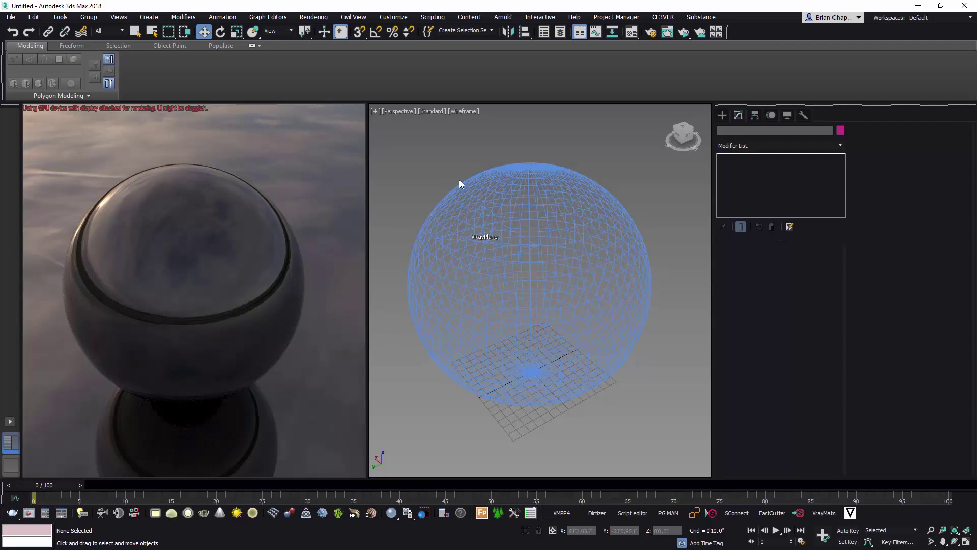
{"action": "scroll", "coordinate": [458, 179], "scroll_direction": "down", "scroll_amount": 3}
{"action": "scroll", "coordinate": [459, 179], "scroll_direction": "up", "scroll_amount": 1}
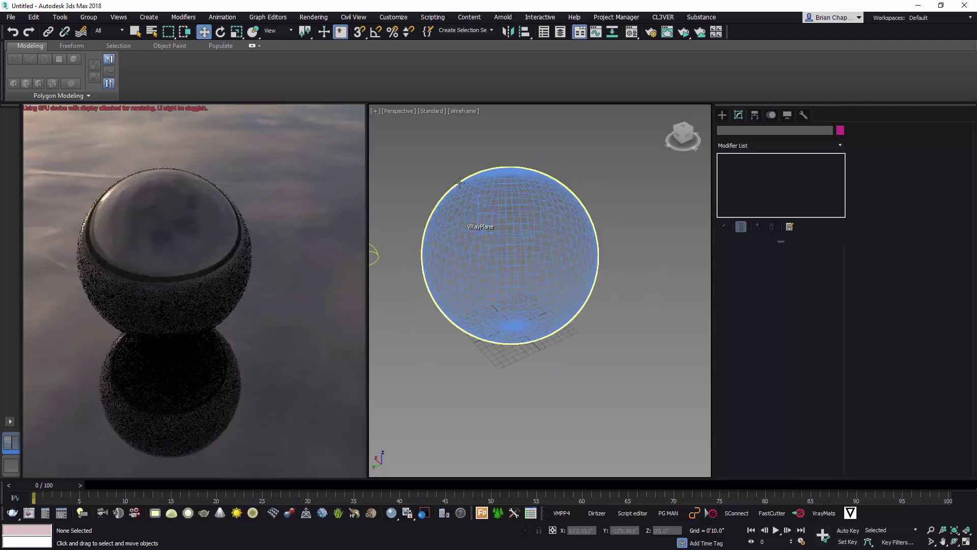
{"action": "middle_click_drag", "start_coordinate": [463, 186], "coordinate": [492, 188]}
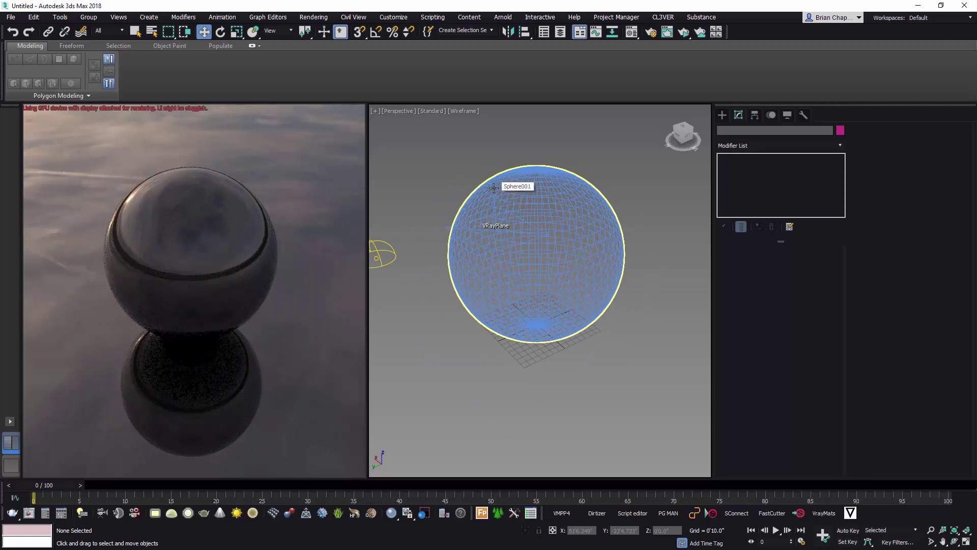